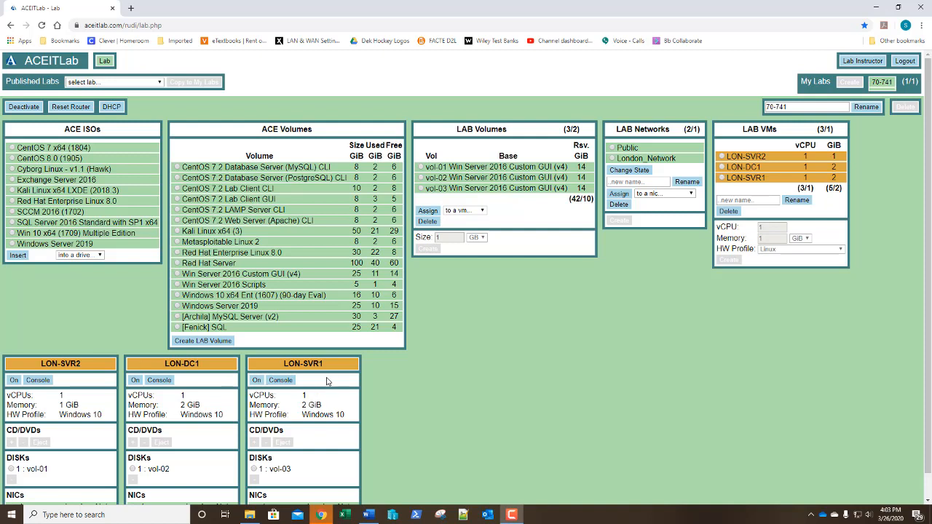
Open LON-SVR1's console and sign in as the domain administrator, retrying after a wrong password.
left_click(256, 380)
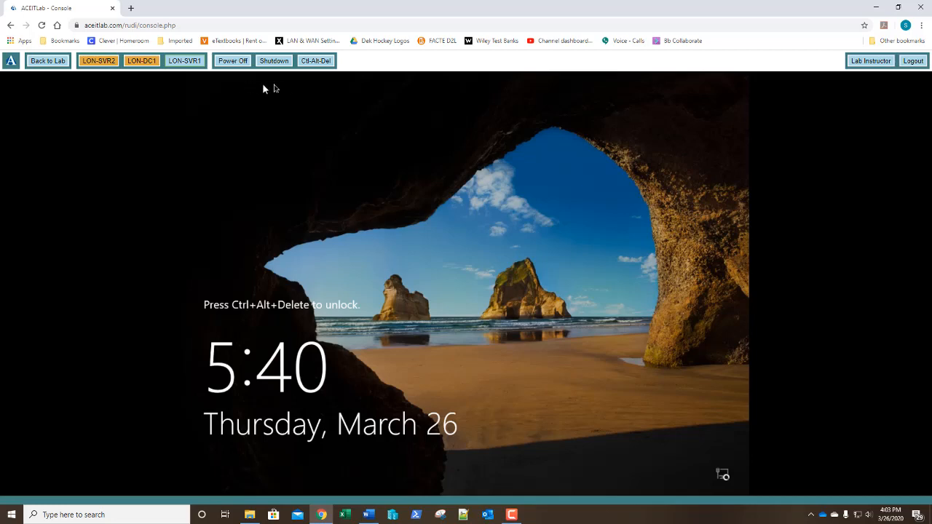
left_click(317, 62)
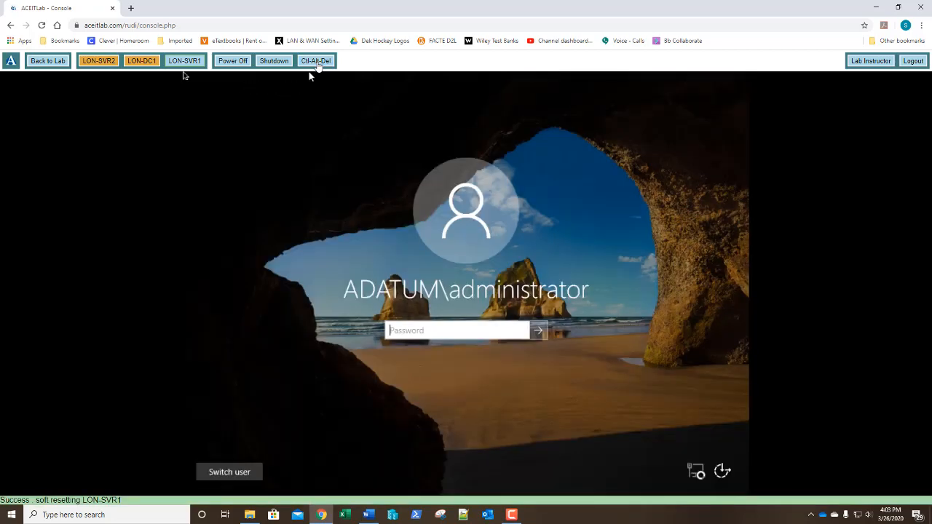
left_click(317, 62)
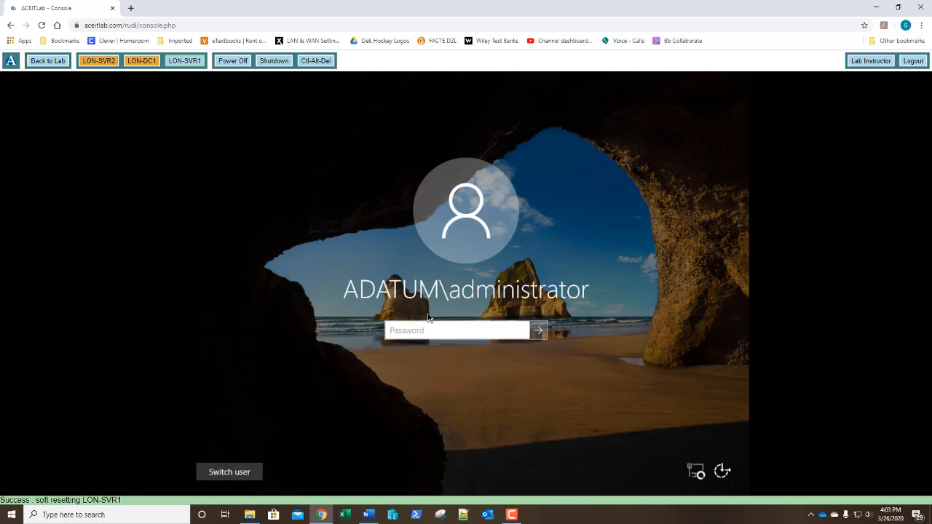
type("Pa$$w0rd")
key("Return")
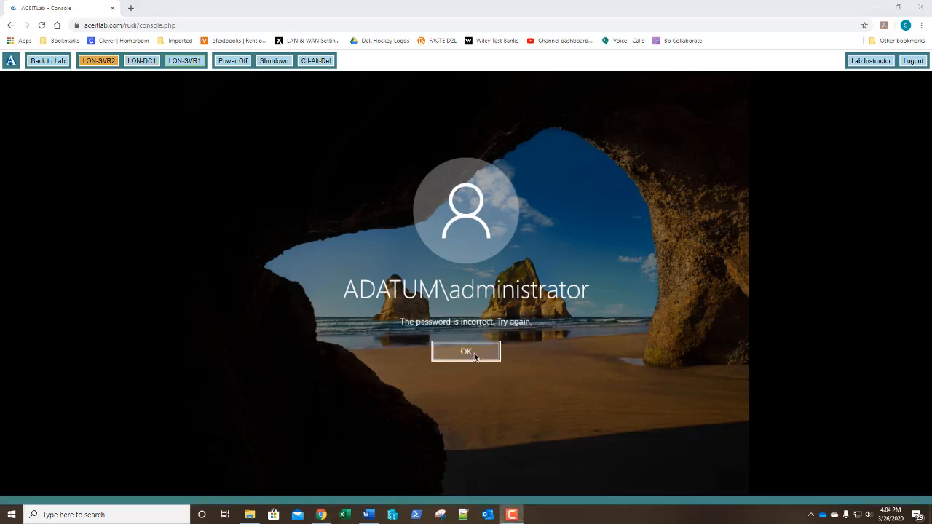
left_click(472, 354)
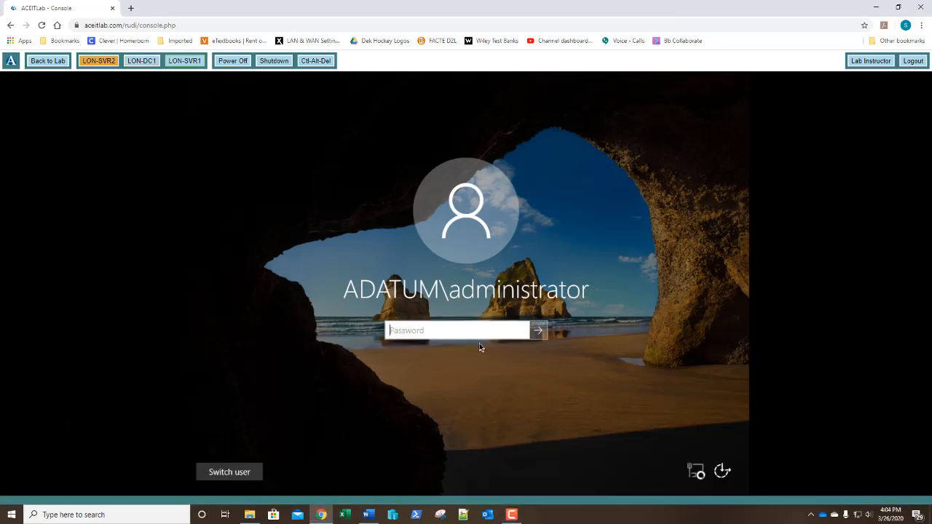
type("Pa55w.rd")
key("Return")
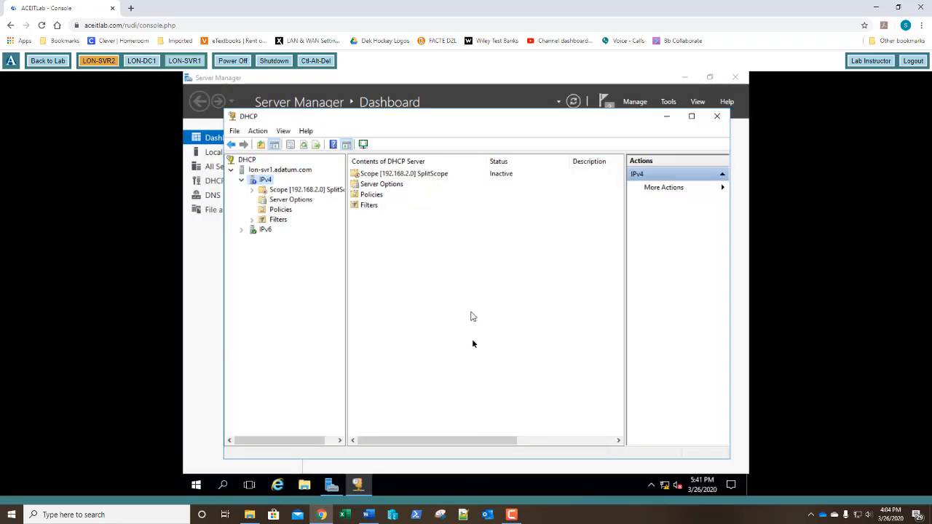
Close the DHCP console and run Add Roles and Features for LON-SVR1 through to Features.
left_click(717, 118)
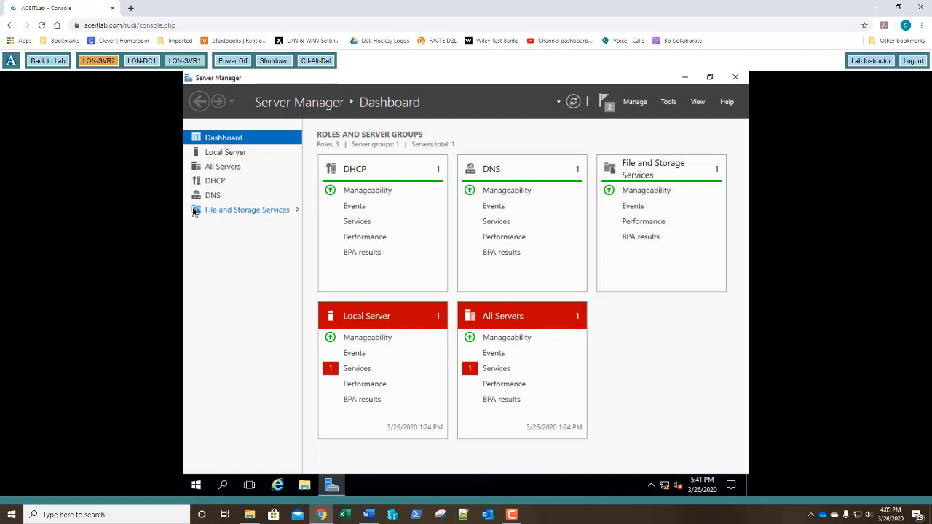
left_click(645, 107)
left_click(645, 119)
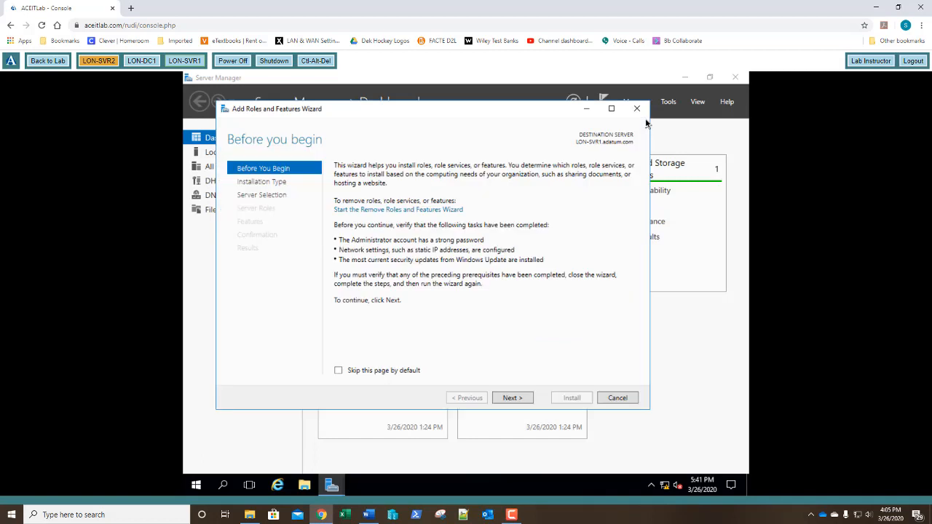
left_click(512, 398)
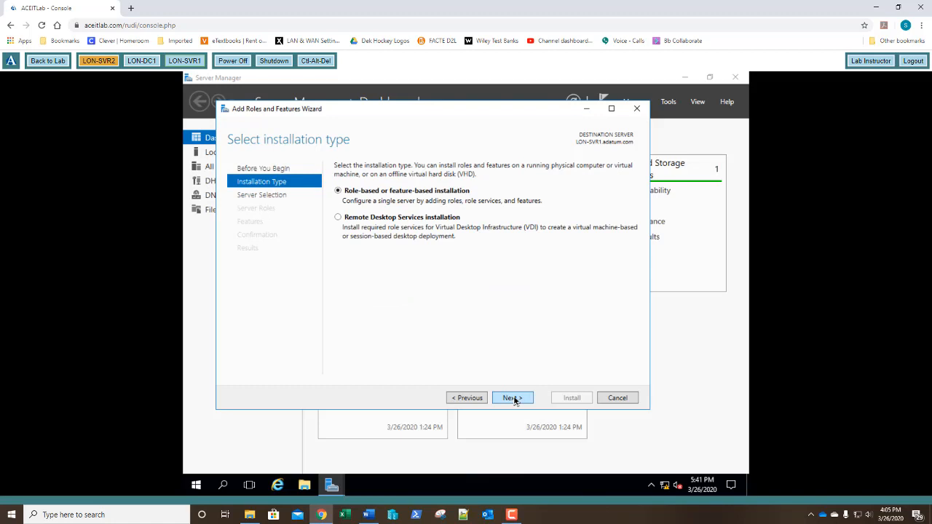
left_click(512, 398)
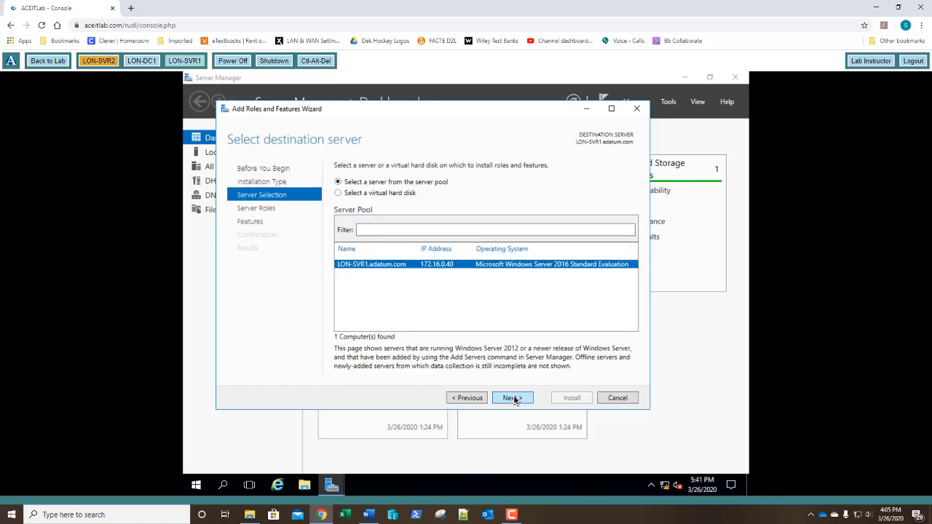
left_click(512, 398)
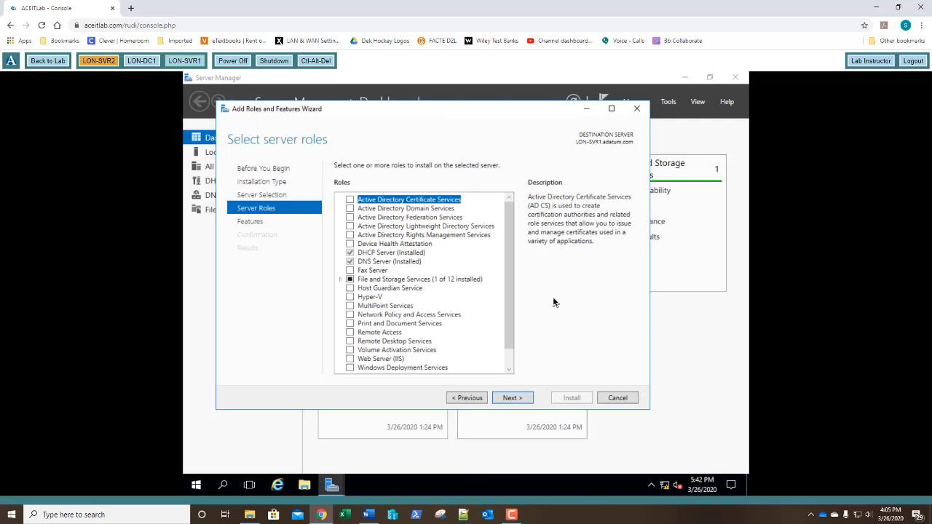
left_click(518, 401)
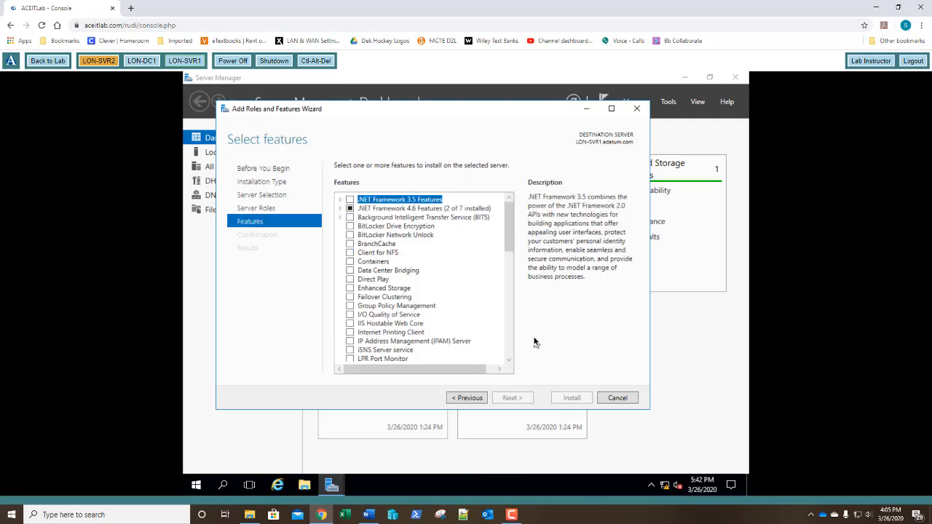
Select the IPAM Server feature with its required features and continue to confirmation.
left_click(349, 342)
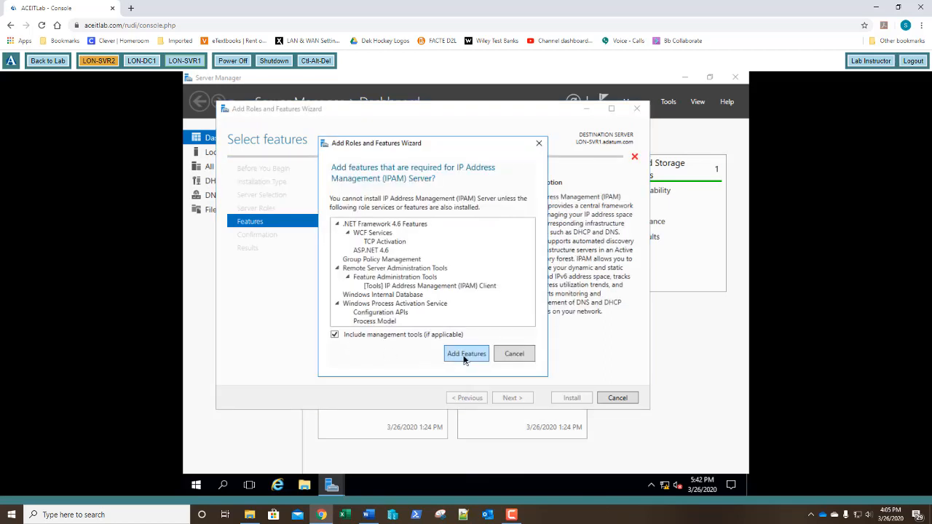
left_click(465, 355)
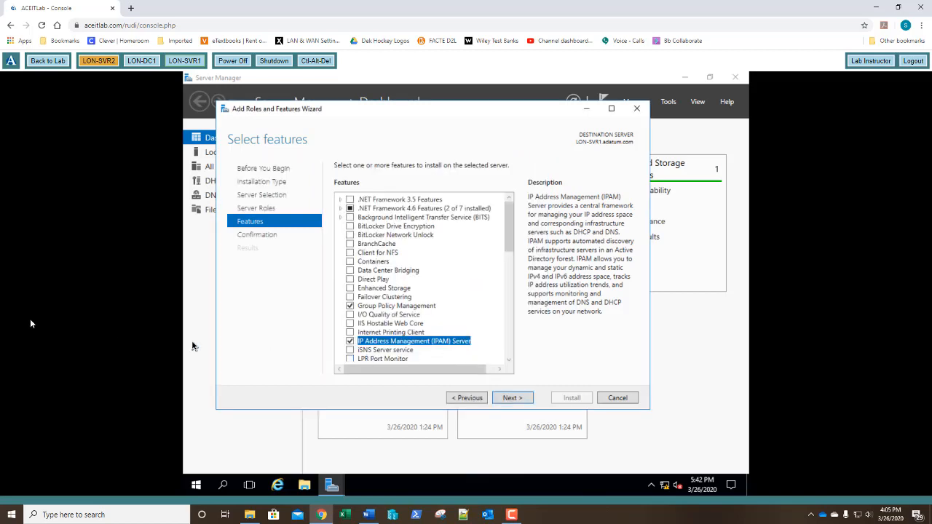
left_click(513, 399)
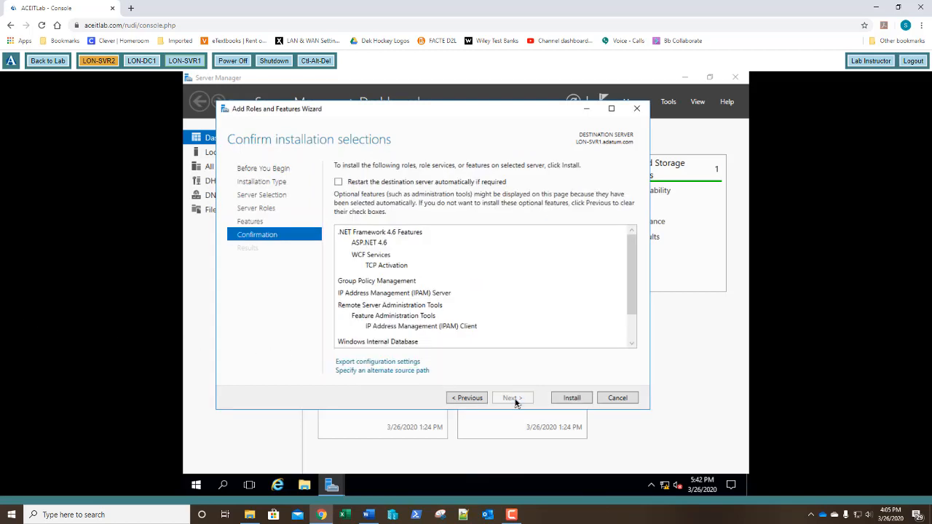
Install IPAM Server and its required features on LON-SVR1, then close the finished wizard.
left_click(574, 398)
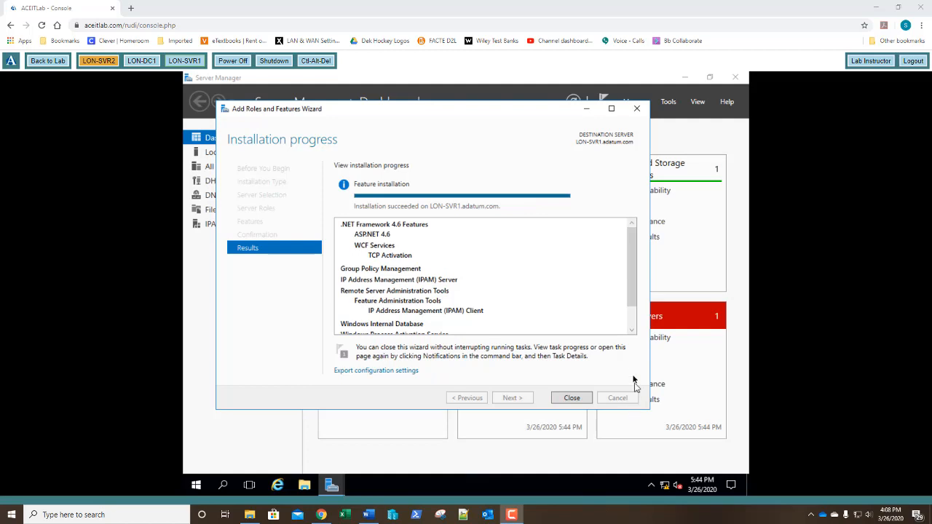
left_click(577, 400)
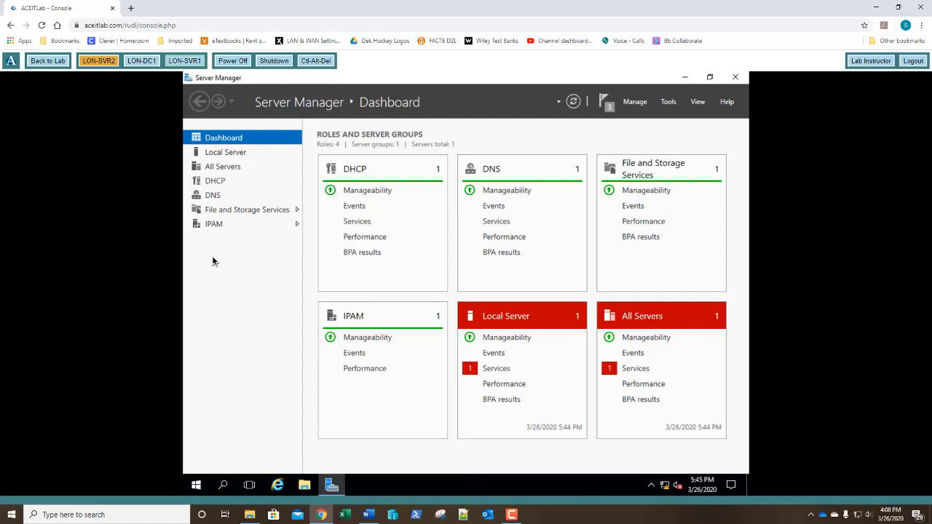
Launch Windows PowerShell as administrator from the Start menu and reposition its window.
left_click(196, 486)
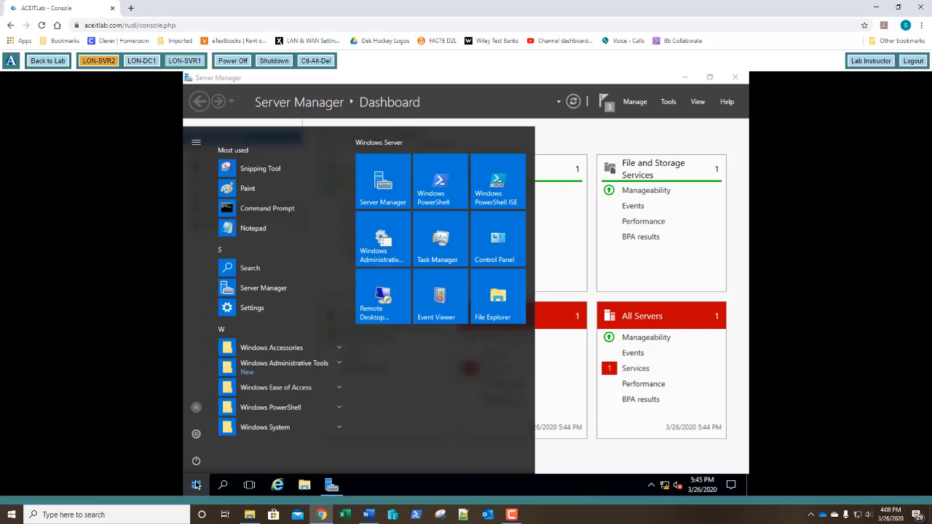
left_click(437, 193)
right_click(438, 193)
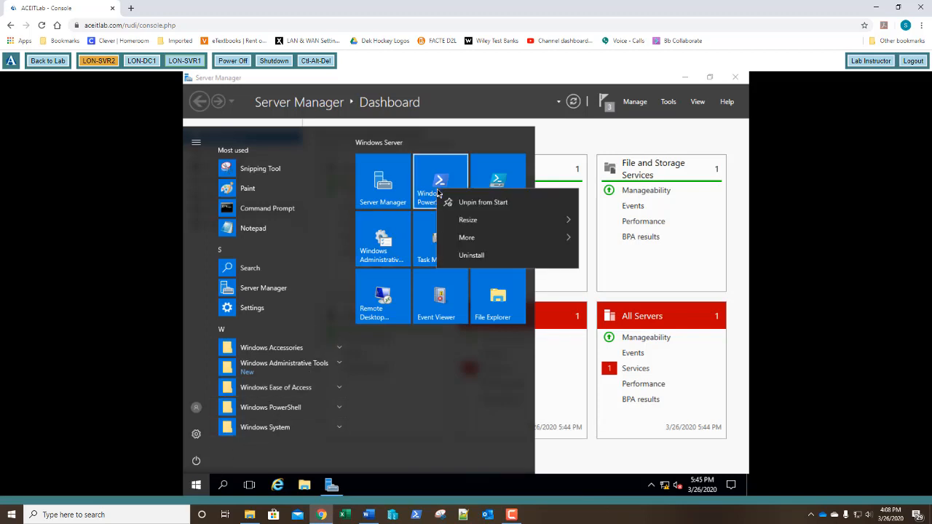
mouse_move(530, 237)
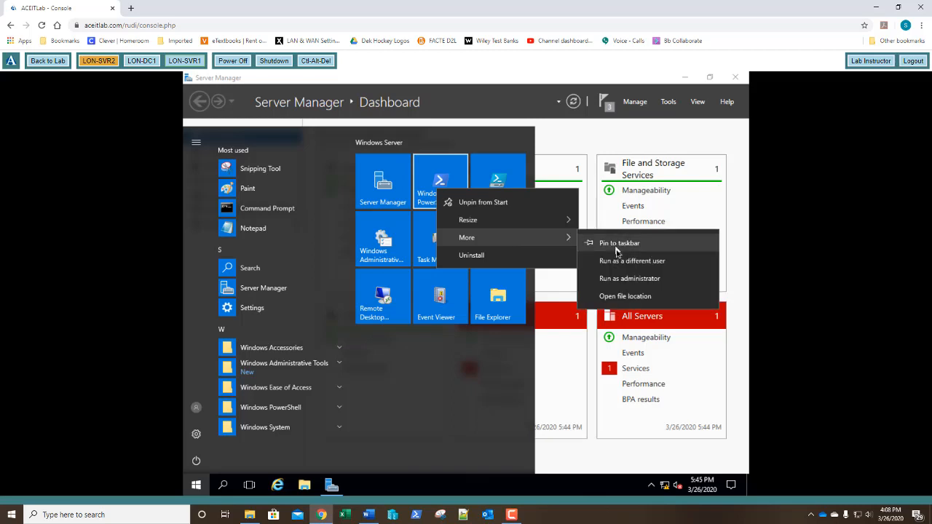
left_click(611, 278)
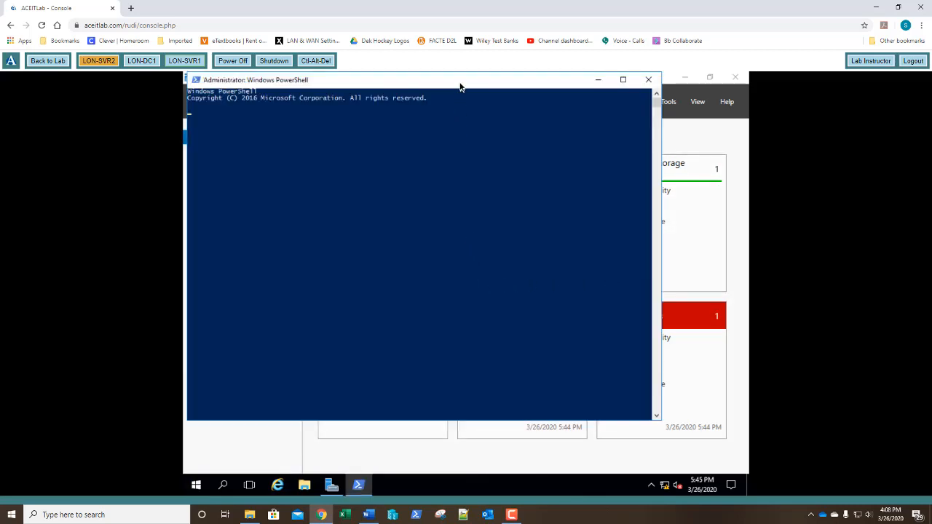
left_click_drag(459, 87, 472, 109)
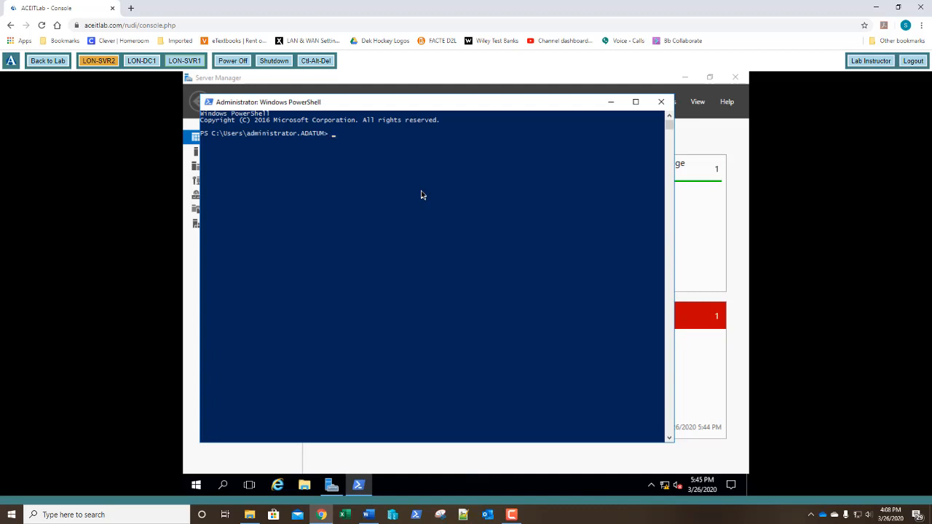
Run Invoke-IpamGpoProvisioning -Domain adatum.com -GpoPrefixName IPAM1 -IpamServerFqdn lon-svr1.adatum.com.
type("invoke-ip")
key("Tab")
type("do")
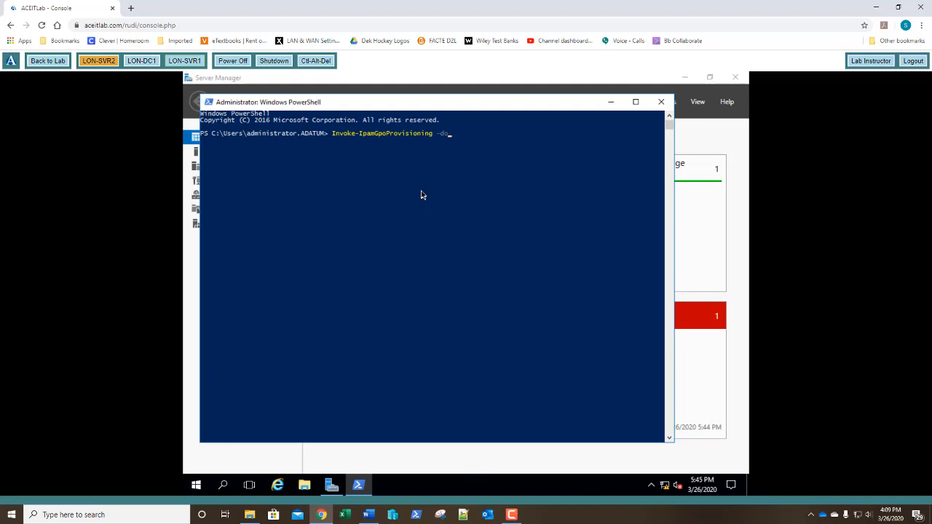
key("Tab")
type("adatum.com -gpopre")
key("Tab")
type("IPAM1")
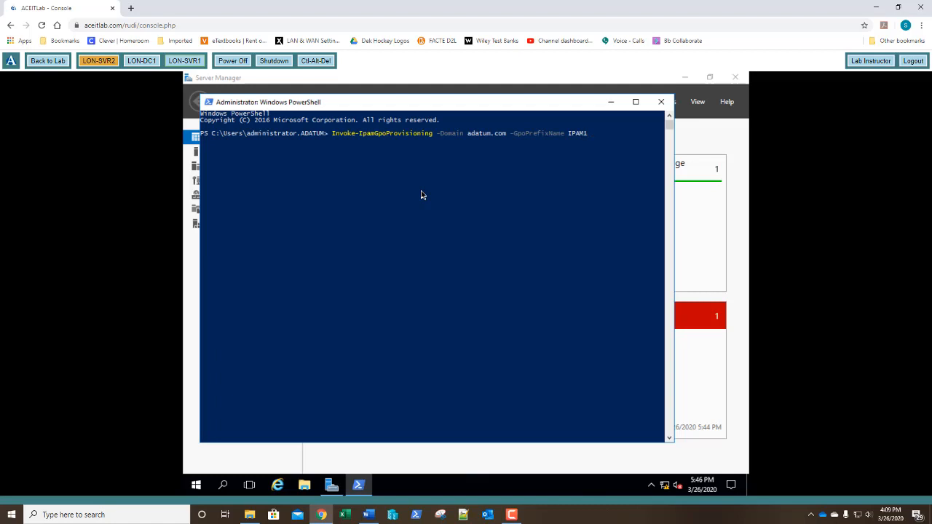
type("-ipamser")
key("Tab")
type("lon-svr1.adatu")
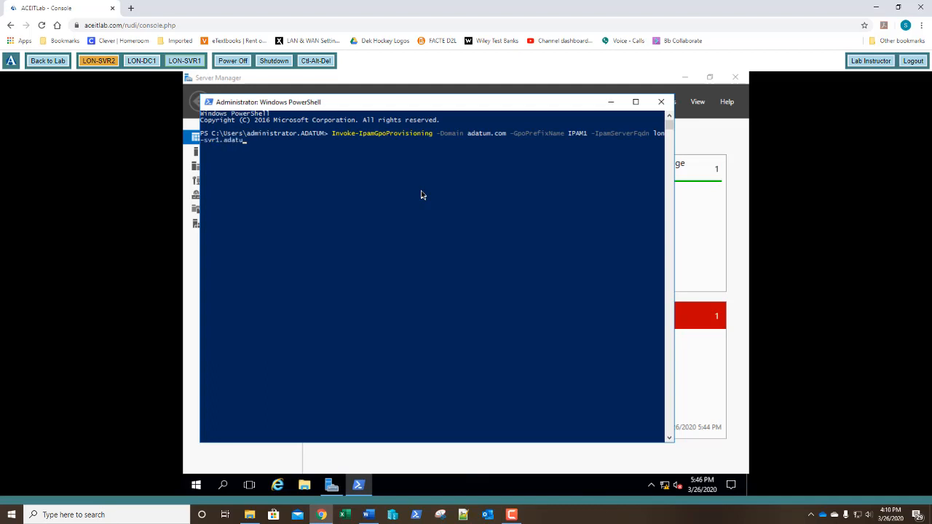
type("m.com")
key("Return")
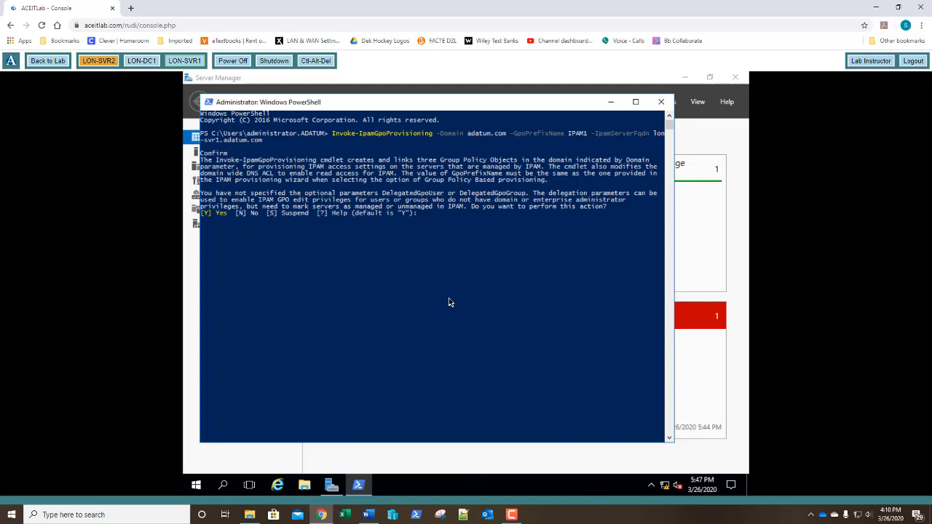
Answer y to the provisioning confirmation, then close PowerShell once it completes.
type("y")
key("Return")
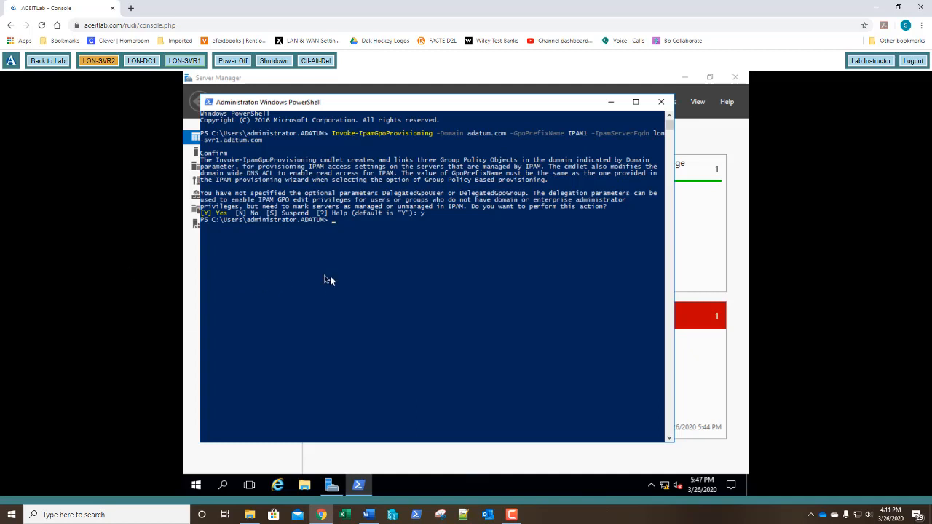
left_click(661, 103)
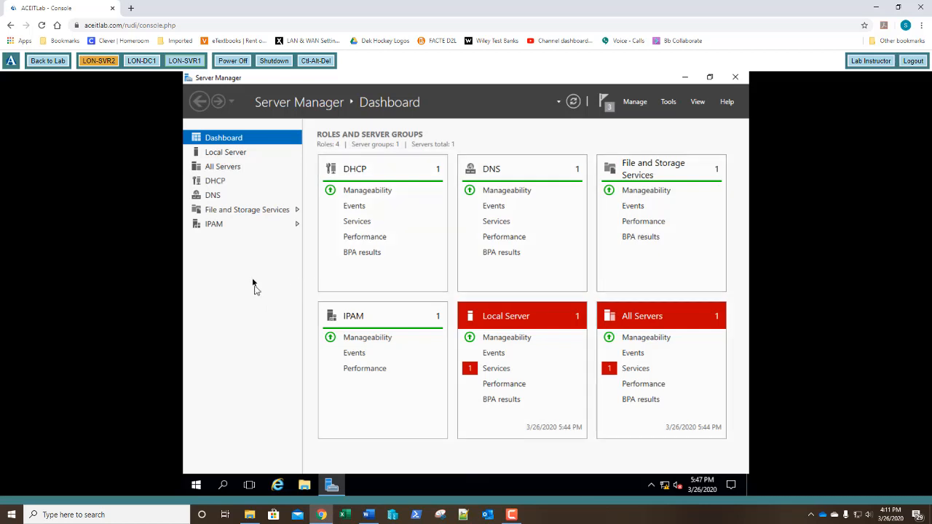
Open the IPAM overview page and launch the Provision the IPAM server task.
left_click(216, 228)
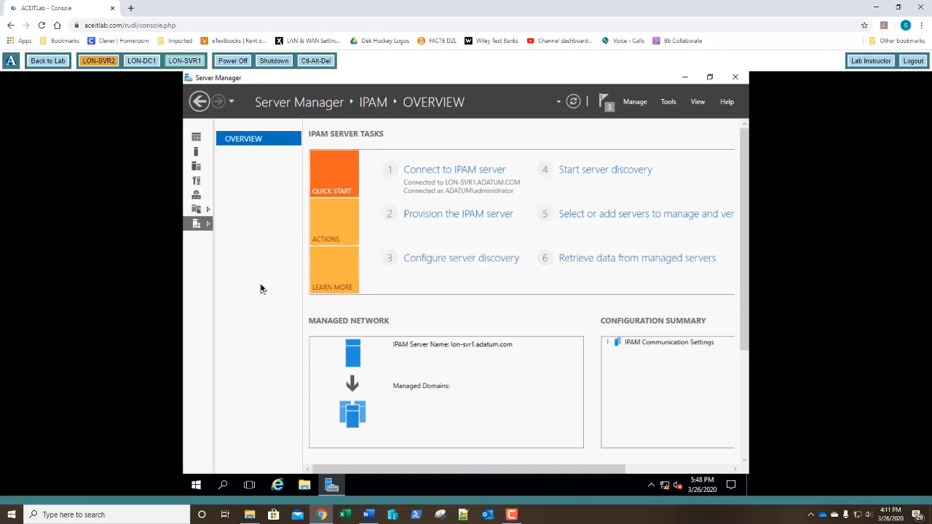
left_click(428, 217)
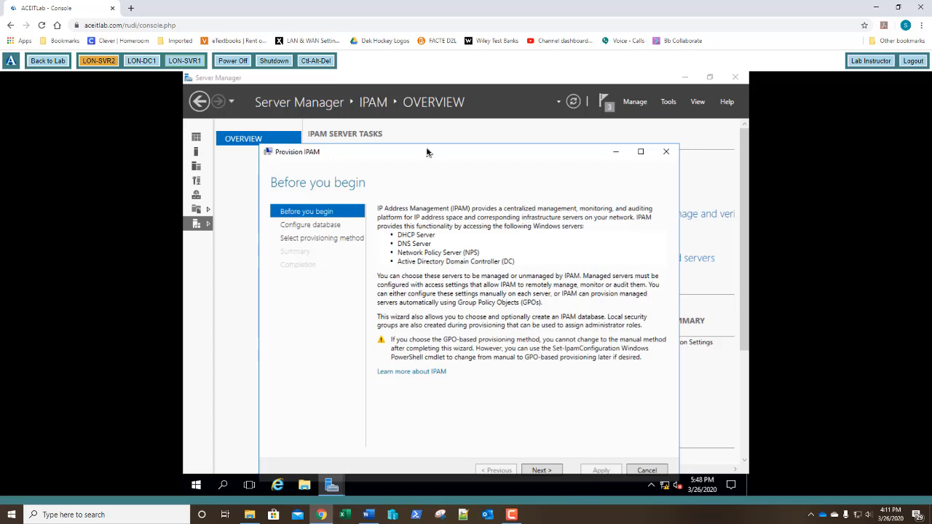
Move the Provision IPAM wizard past Before you begin to the Configure database page.
left_click_drag(427, 151, 429, 137)
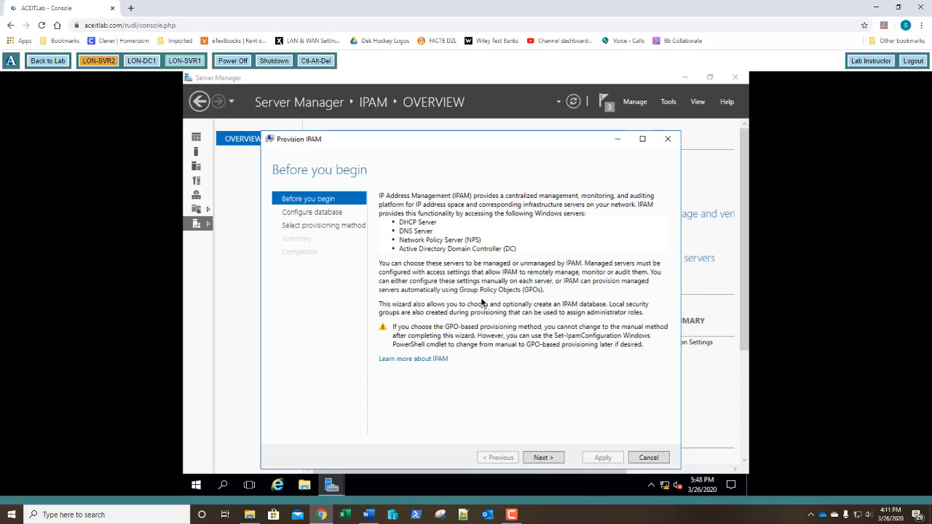
left_click(540, 458)
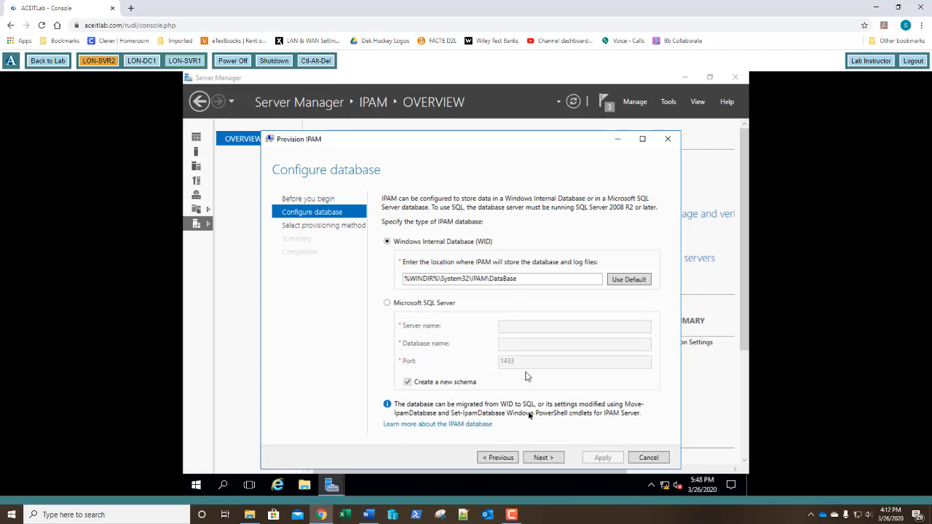
Keep the WID database, choose Group Policy Based provisioning and start entering IPAM1 as GPO prefix.
left_click(542, 458)
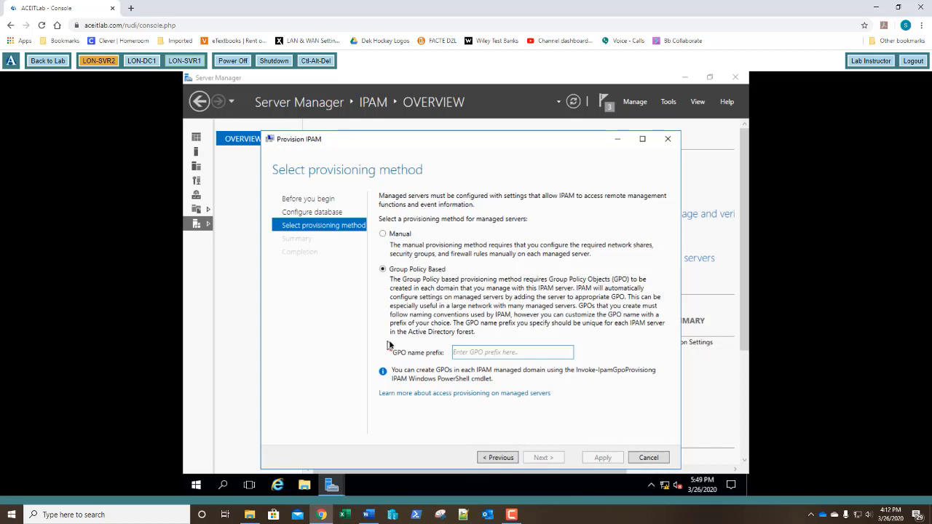
left_click(488, 354)
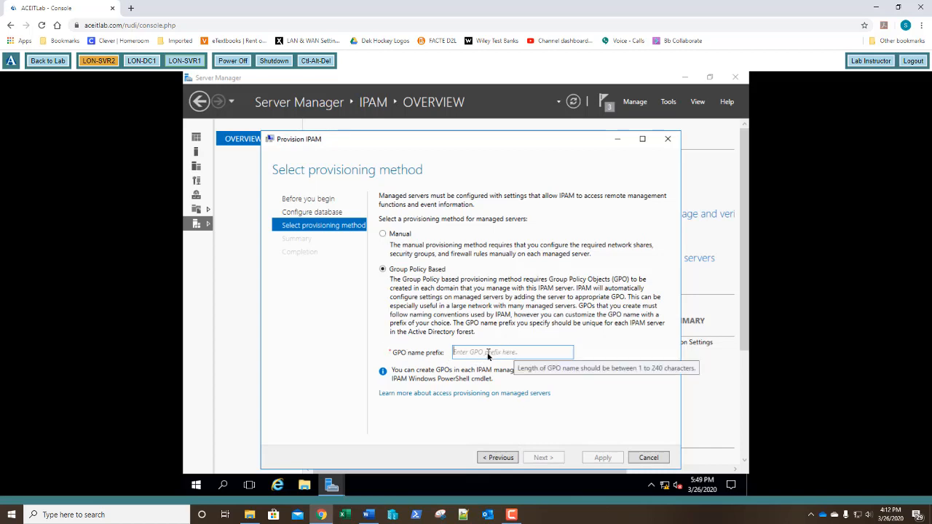
type("IP")
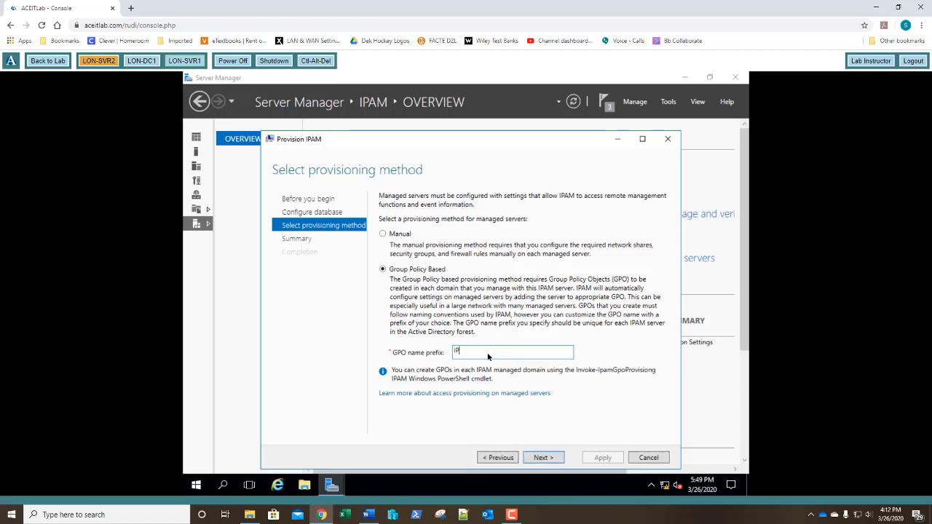
type("AM1")
Review the summary, apply the IPAM provisioning settings and close the wizard when complete.
left_click(543, 458)
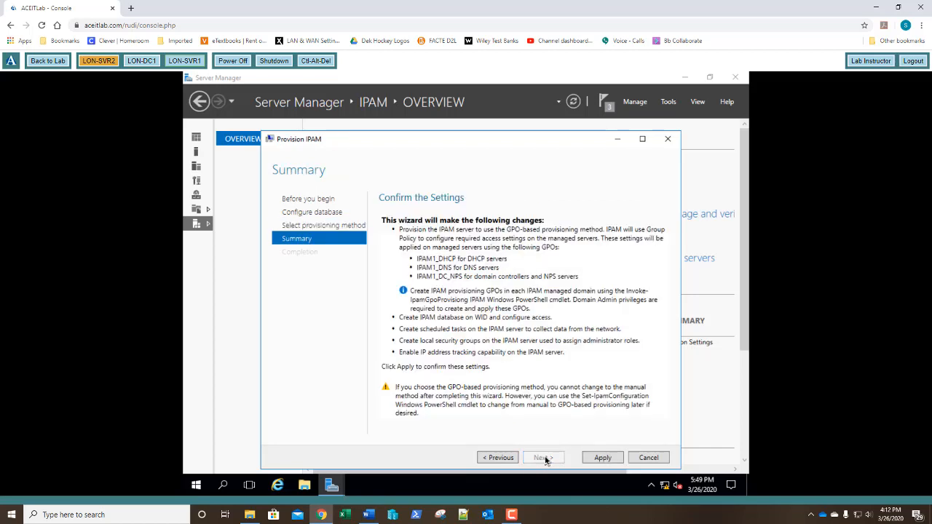
left_click(601, 457)
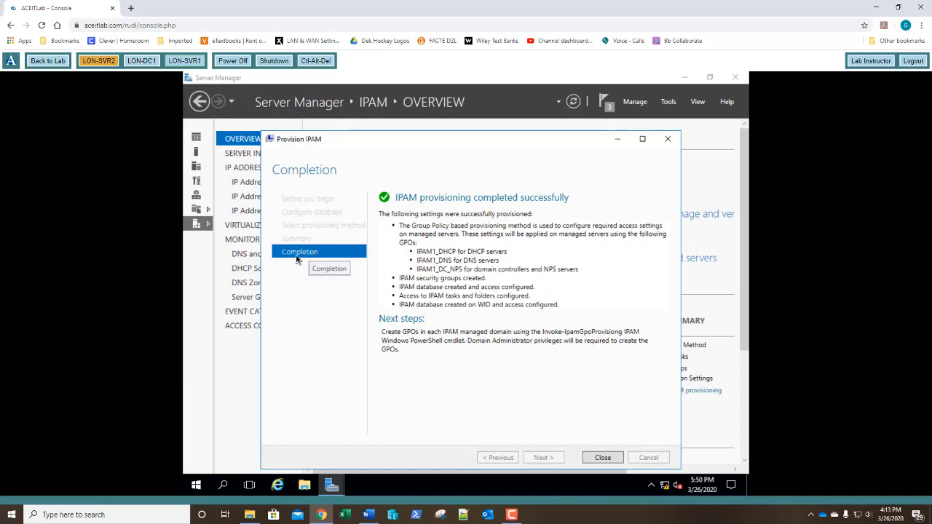
left_click(602, 458)
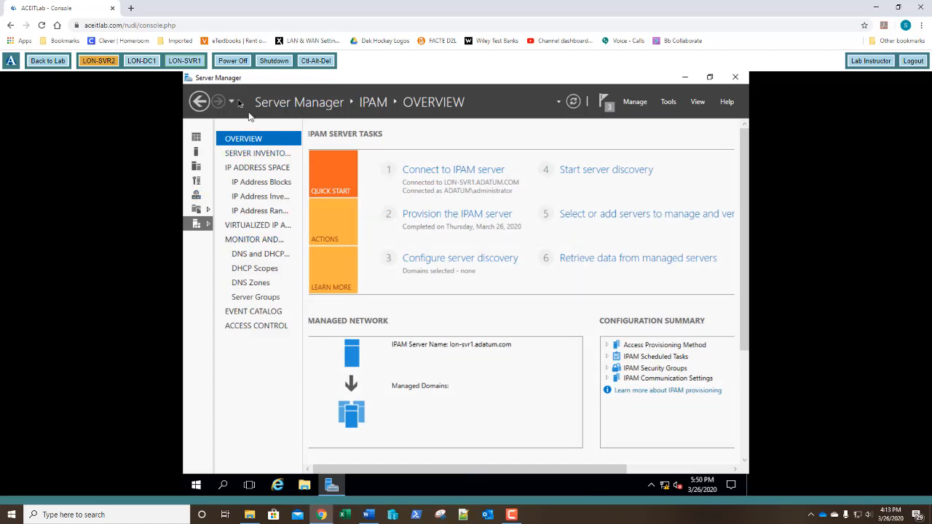
Switch to LON-DC1 and open Group Policy Management maximized.
left_click(143, 61)
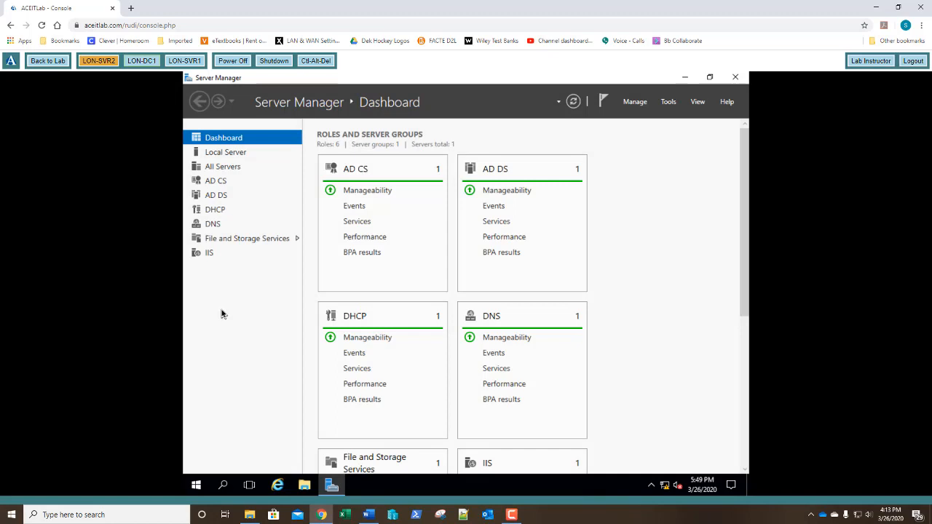
left_click(667, 102)
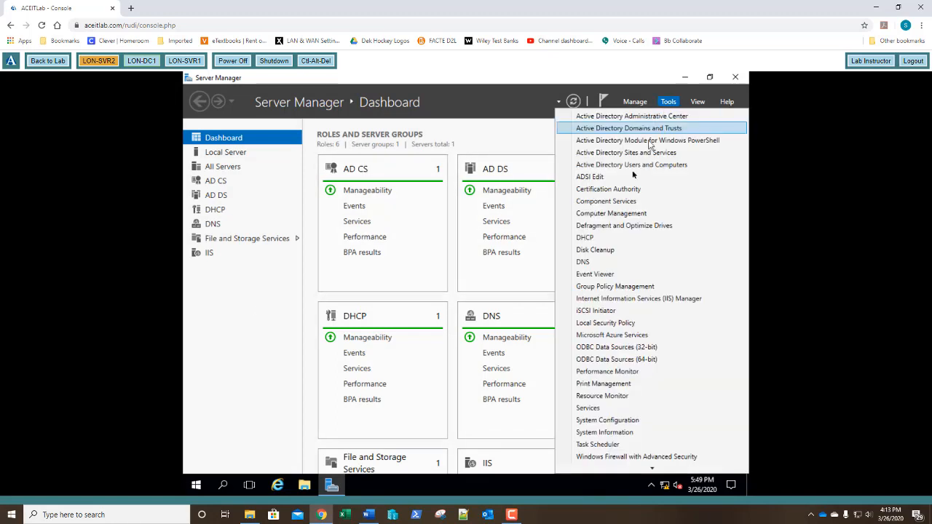
left_click(588, 288)
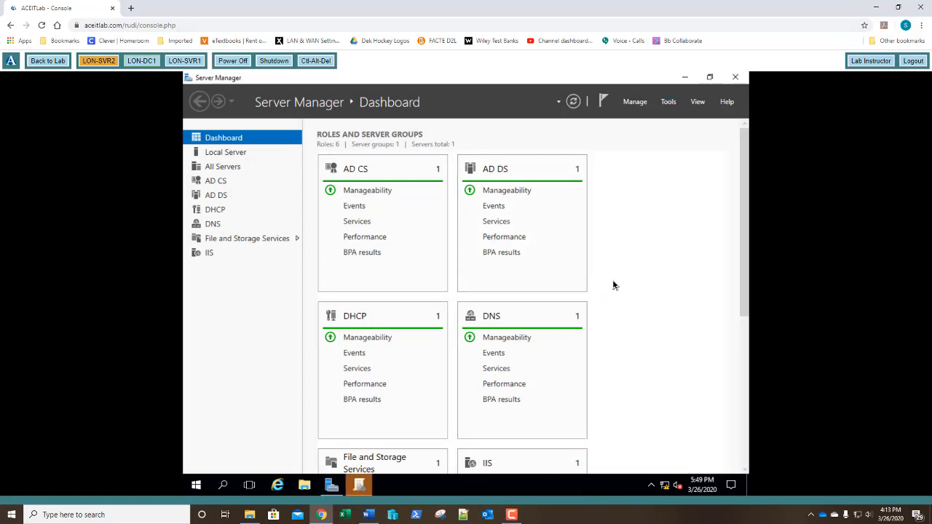
left_click(362, 490)
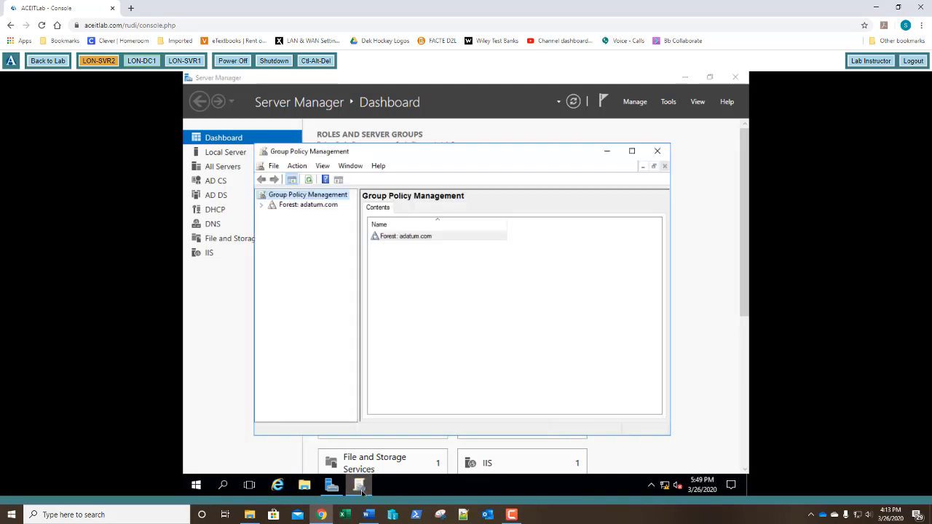
left_click(631, 151)
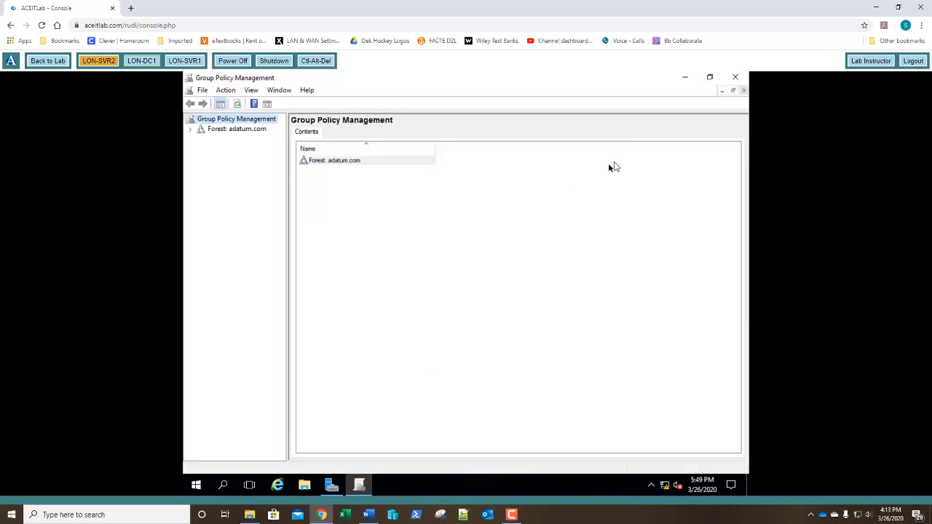
Expand Forest > Domains > adatum.com to check the IPAM1_DC_NPS, IPAM1_DHCP and IPAM1_DNS GPOs, then close the console.
left_click(292, 289)
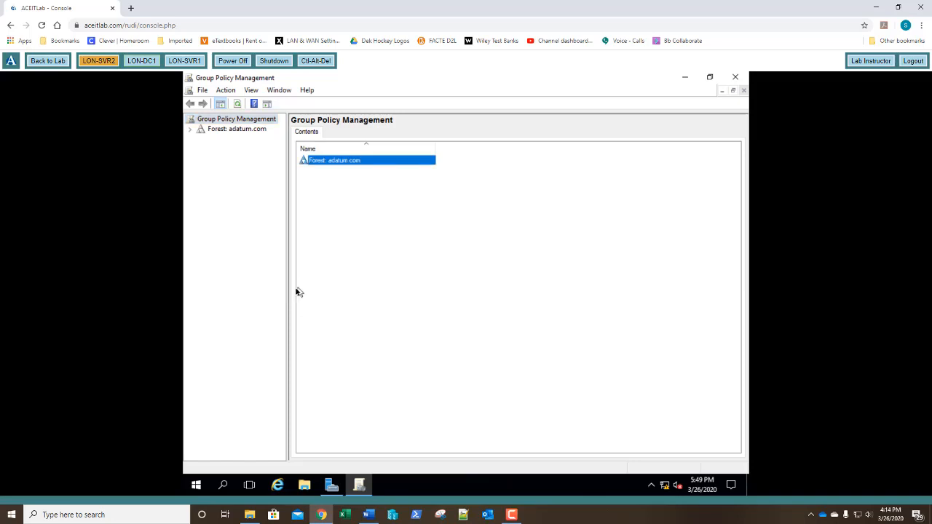
left_click_drag(288, 292, 309, 291)
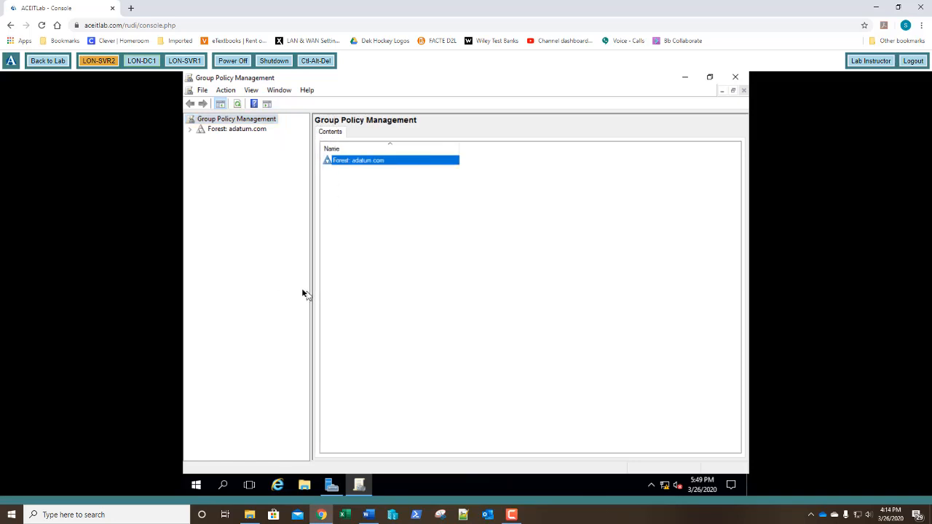
left_click(198, 131)
left_click(193, 131)
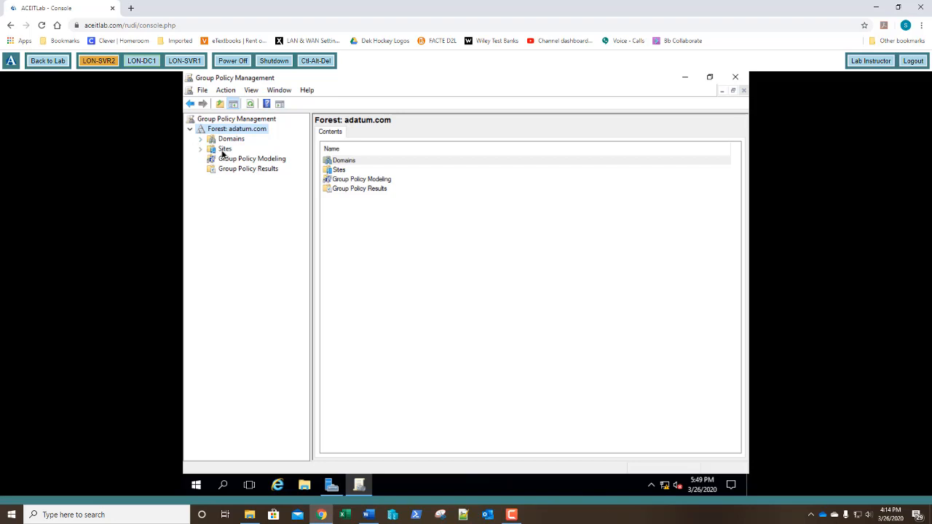
left_click(221, 142)
left_click(200, 141)
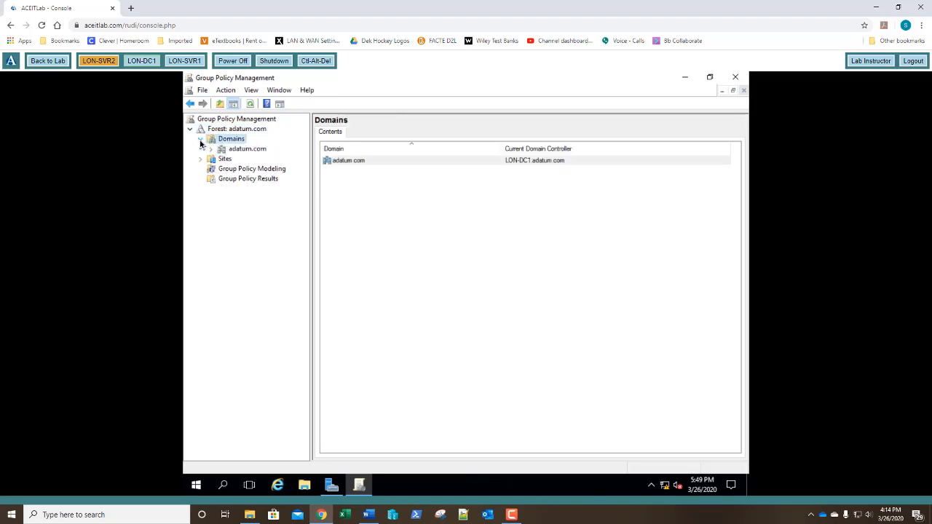
left_click(222, 149)
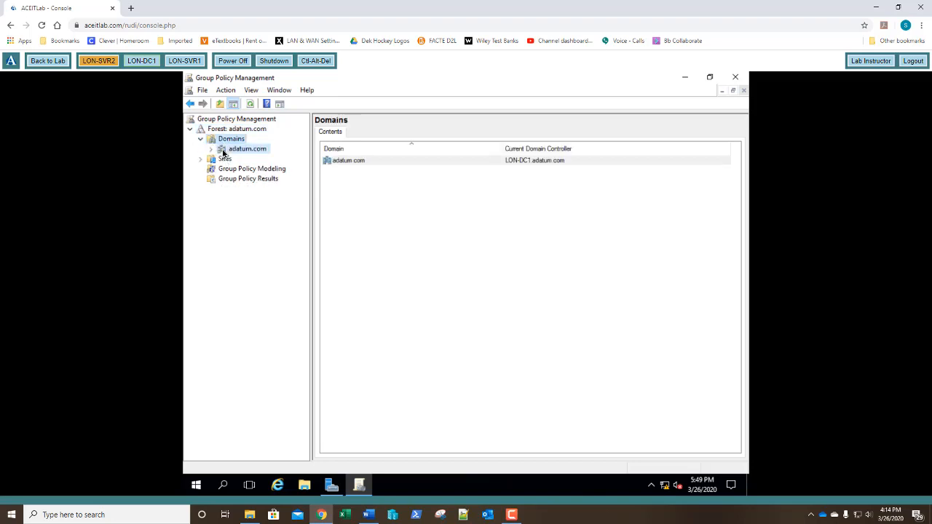
left_click(211, 149)
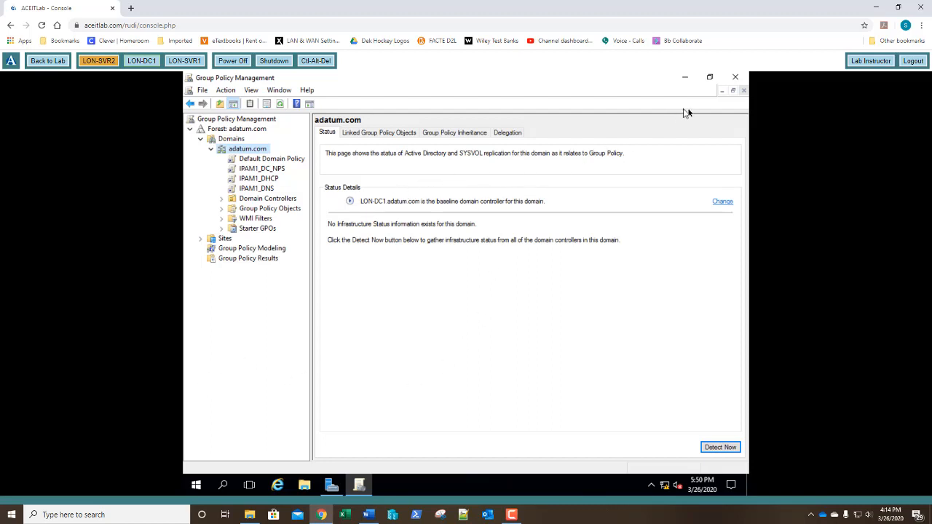
left_click(735, 77)
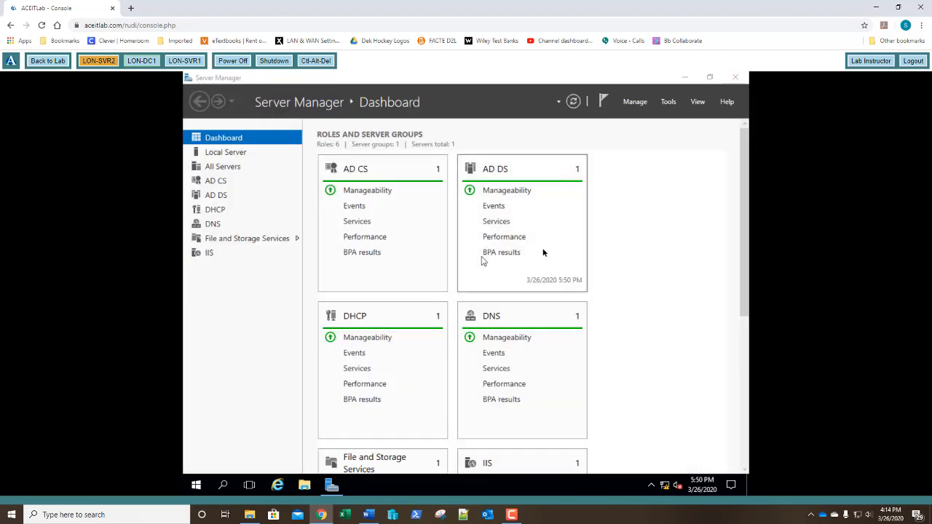
Open Active Directory Users and Computers on adatum.com's Users container and select the IPAMUG group.
left_click(669, 103)
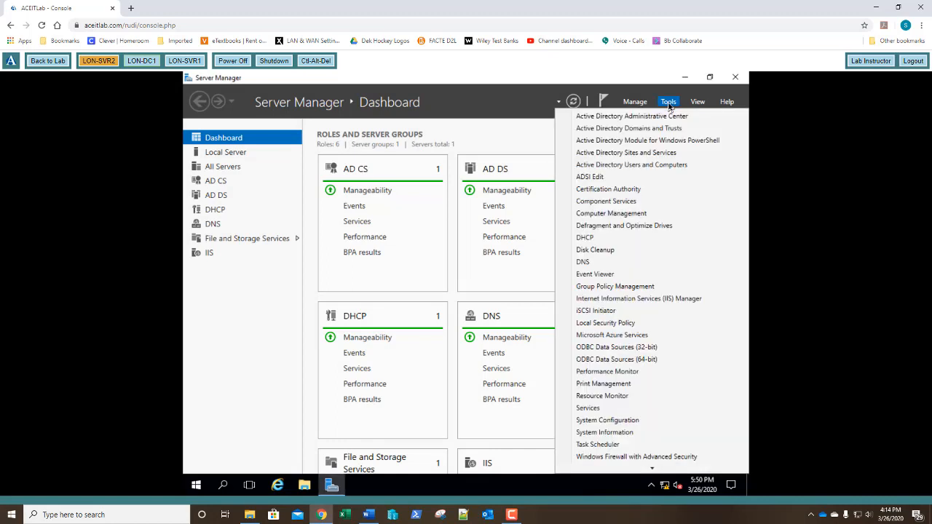
left_click(631, 170)
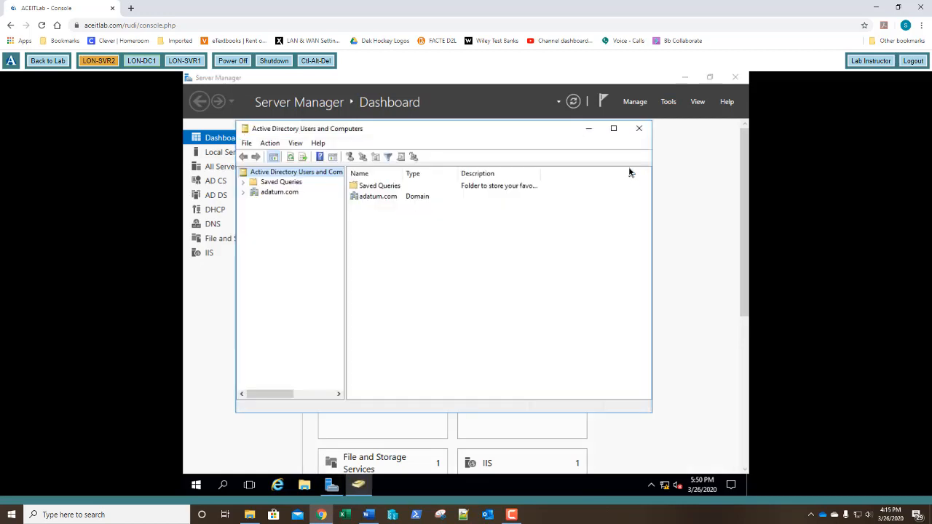
left_click(244, 193)
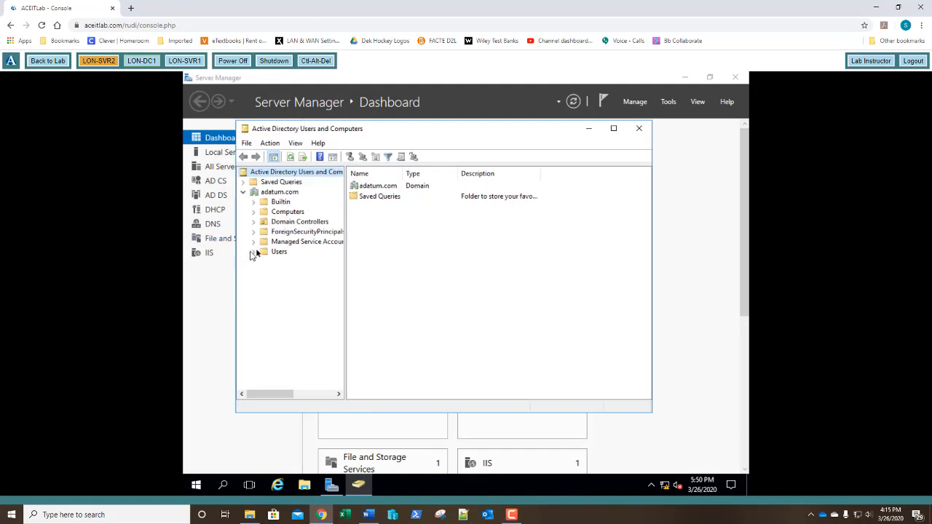
left_click(278, 252)
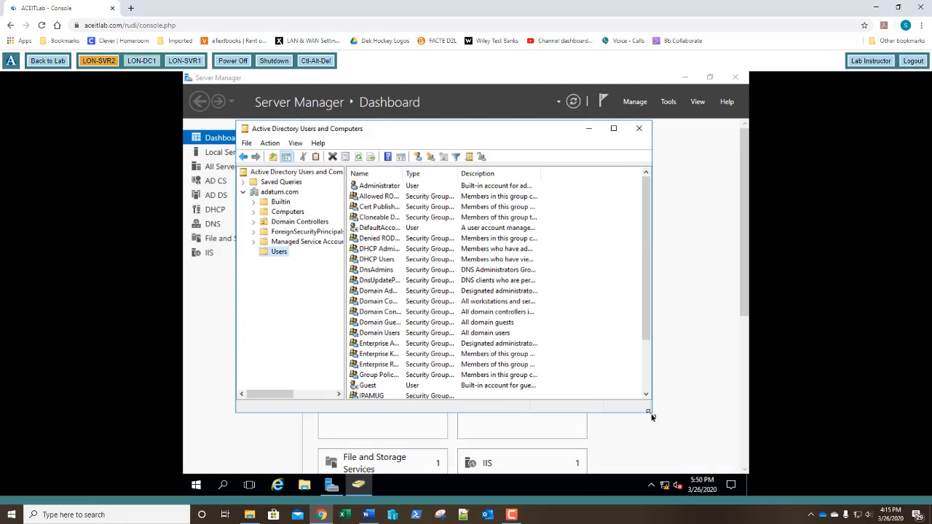
left_click_drag(651, 416, 705, 459)
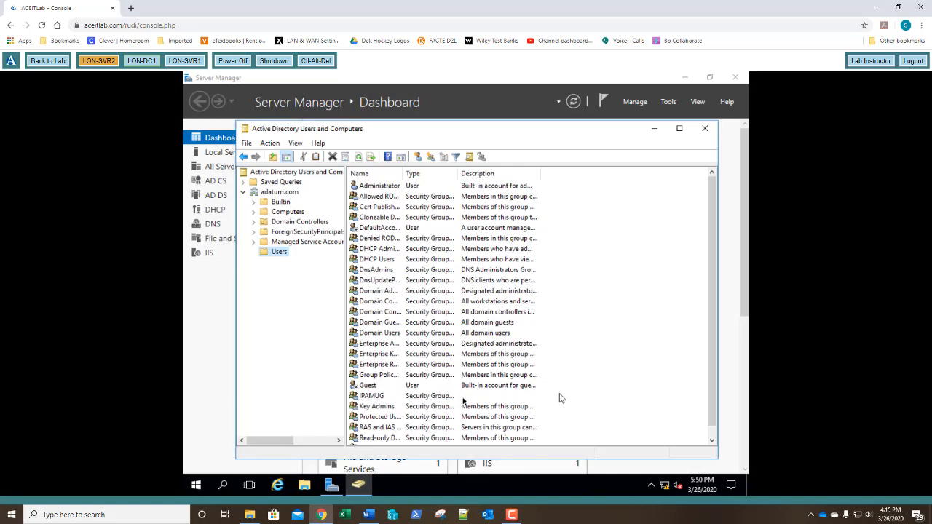
left_click(374, 398)
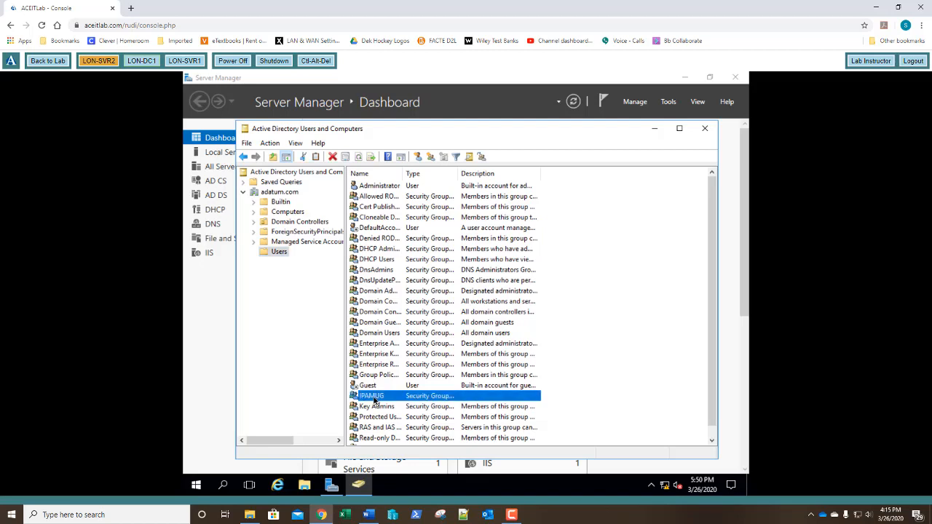
Open IPAMUG's properties, confirm LON-SVR1 is its only member, and view its Member Of list.
double_click(373, 397)
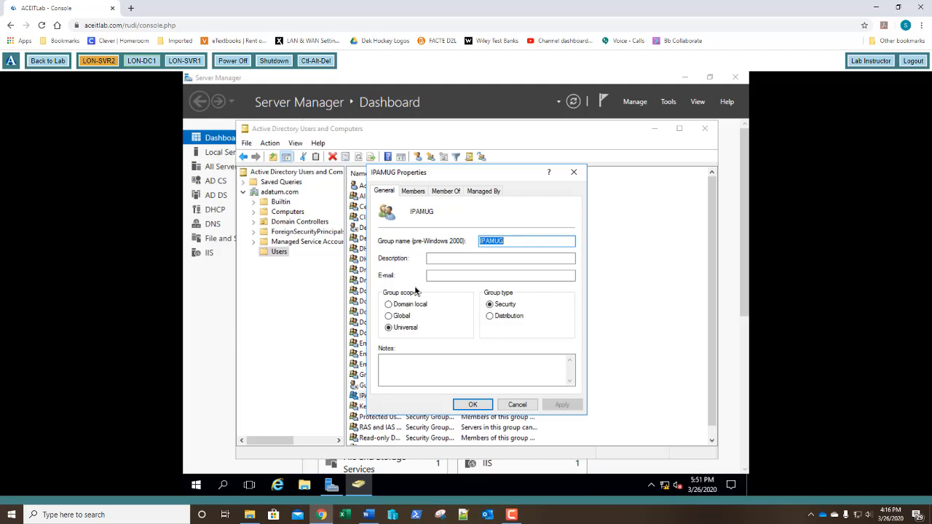
left_click(413, 191)
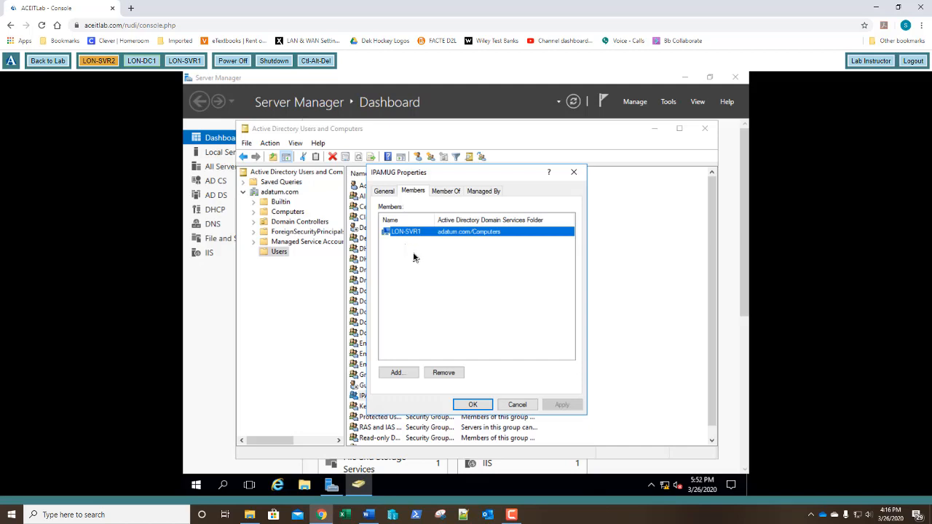
left_click(446, 191)
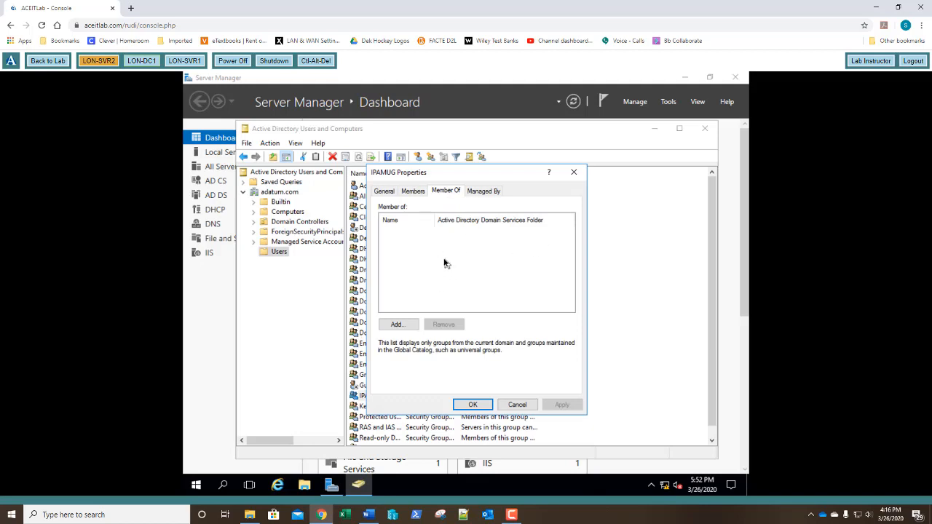
Add IPAMUG to the Enterprise Admins and Event Log Readers groups, then close Active Directory Users and Computers.
left_click(397, 324)
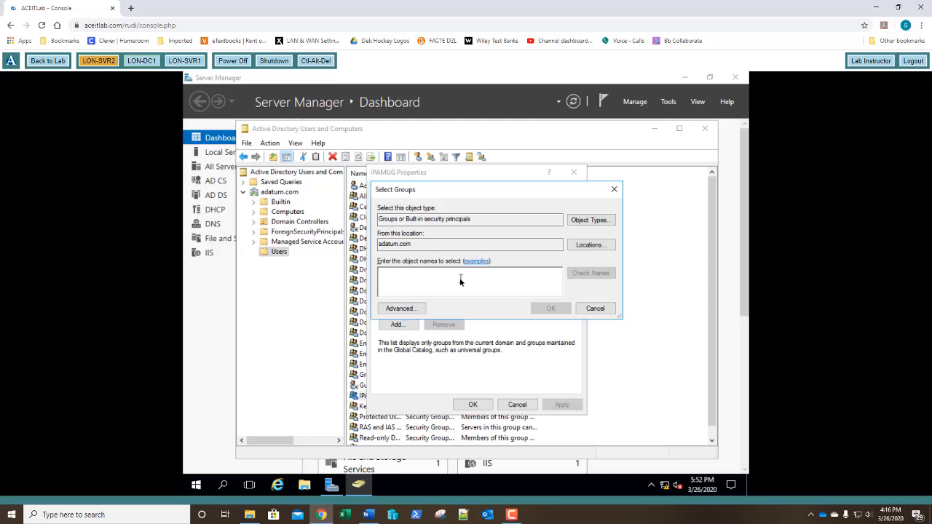
type("enterpri")
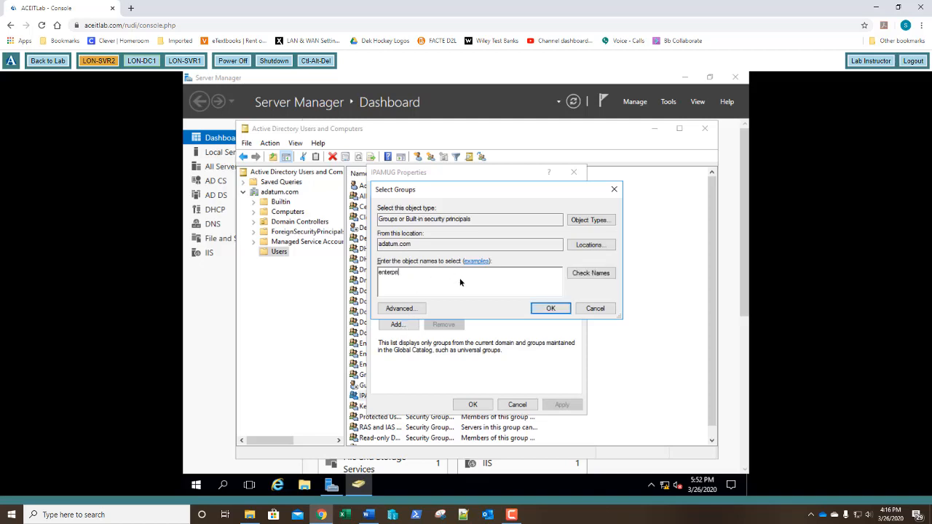
type("se admin")
left_click(576, 276)
type("event log")
left_click(577, 276)
left_click(551, 308)
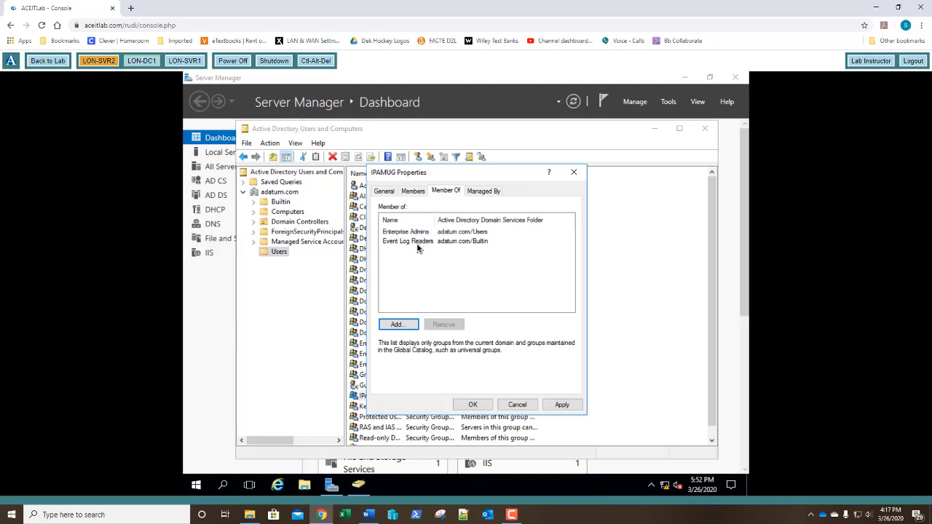
left_click(472, 405)
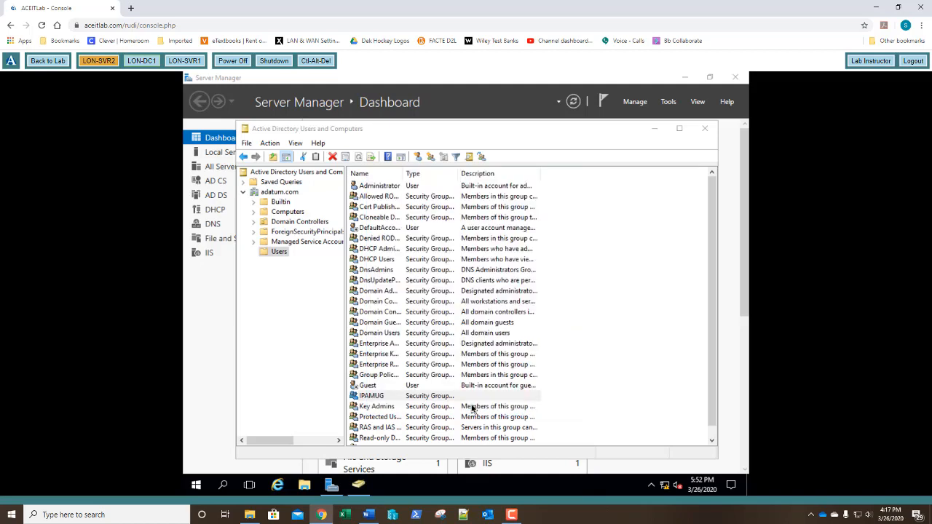
left_click(705, 130)
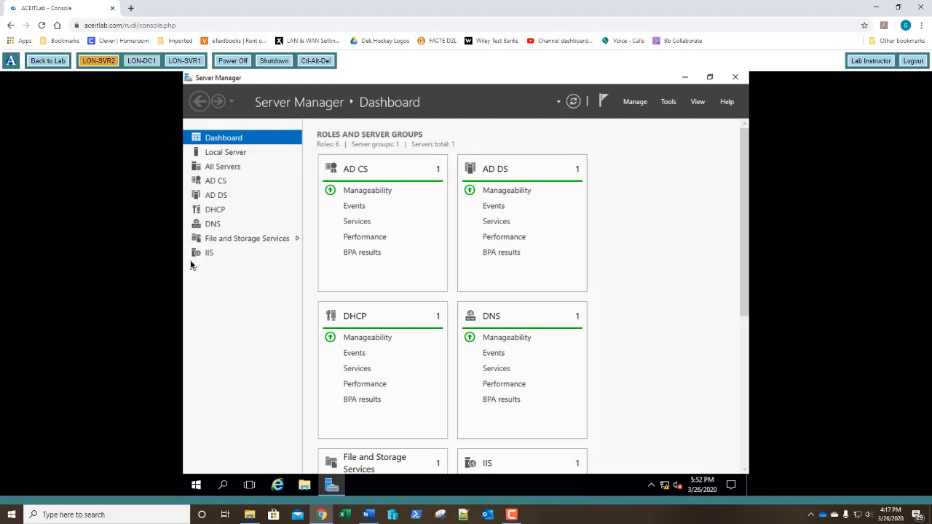
Restart the server from Start > Power with reason Operating System: Reconfiguration (Planned).
left_click(195, 487)
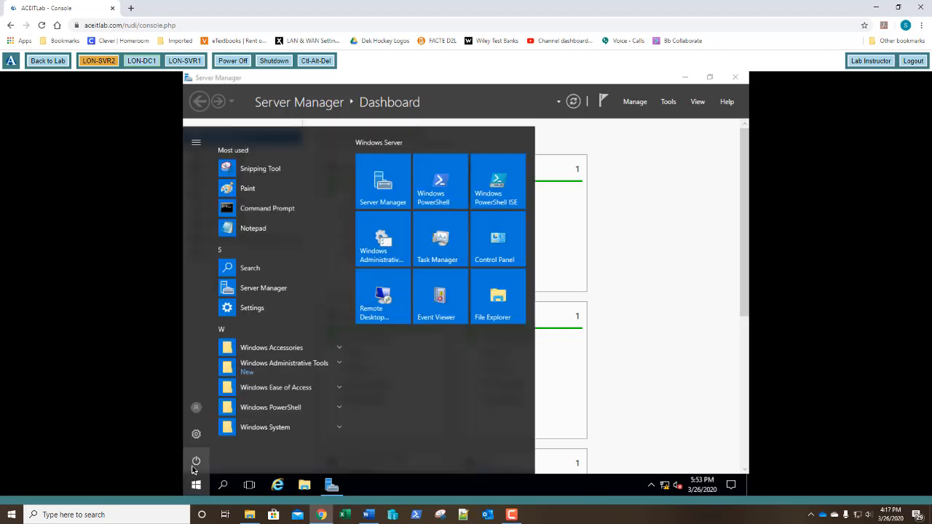
left_click(195, 460)
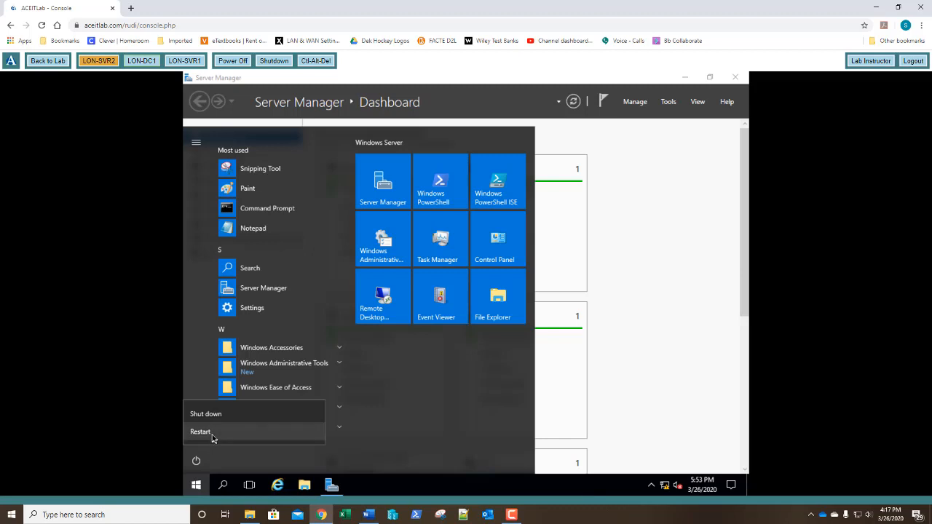
left_click(211, 435)
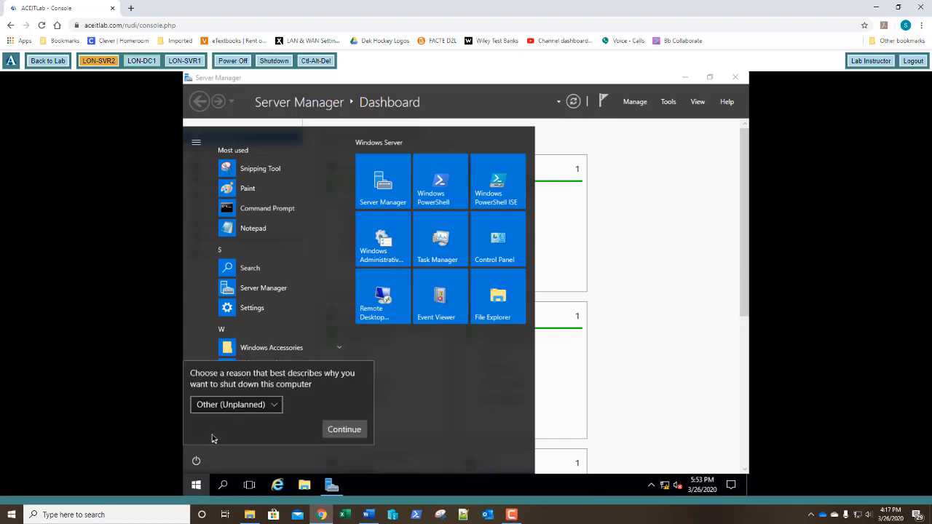
left_click(243, 411)
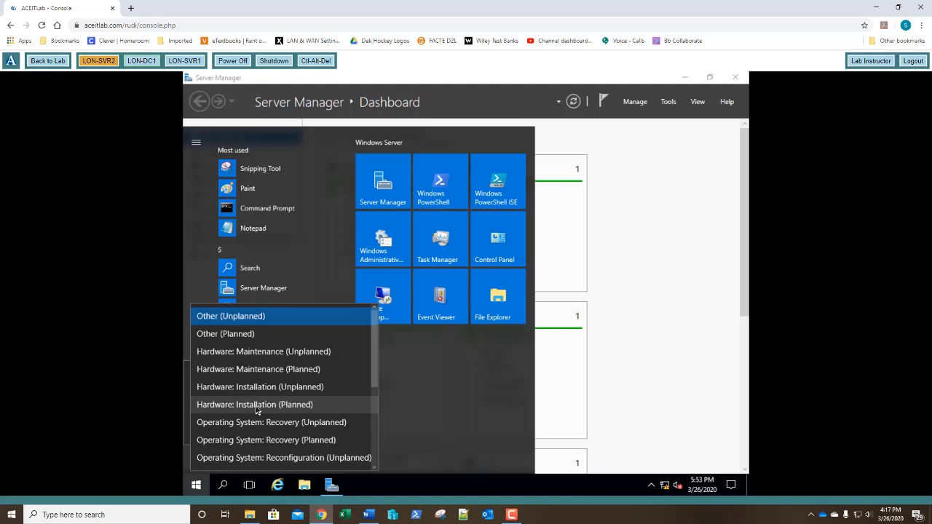
scroll(258, 412, "down", 1)
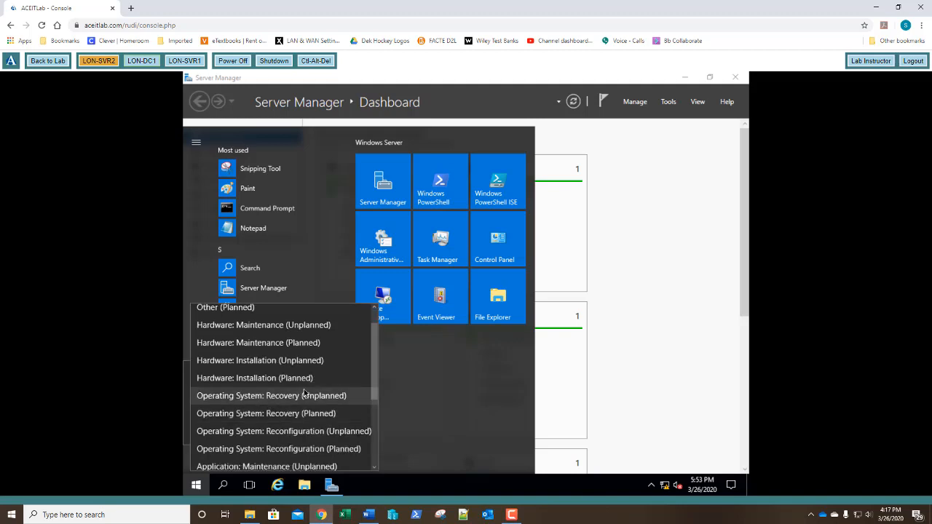
left_click(263, 449)
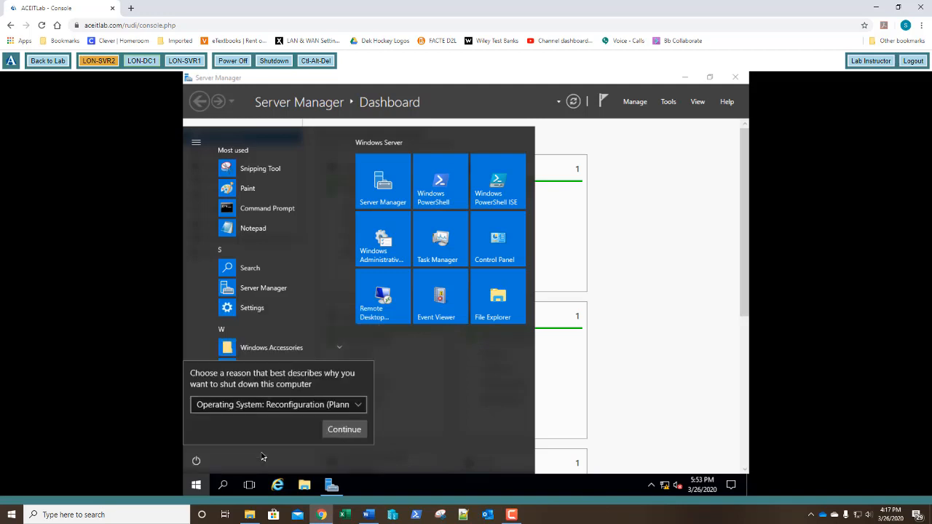
left_click(343, 429)
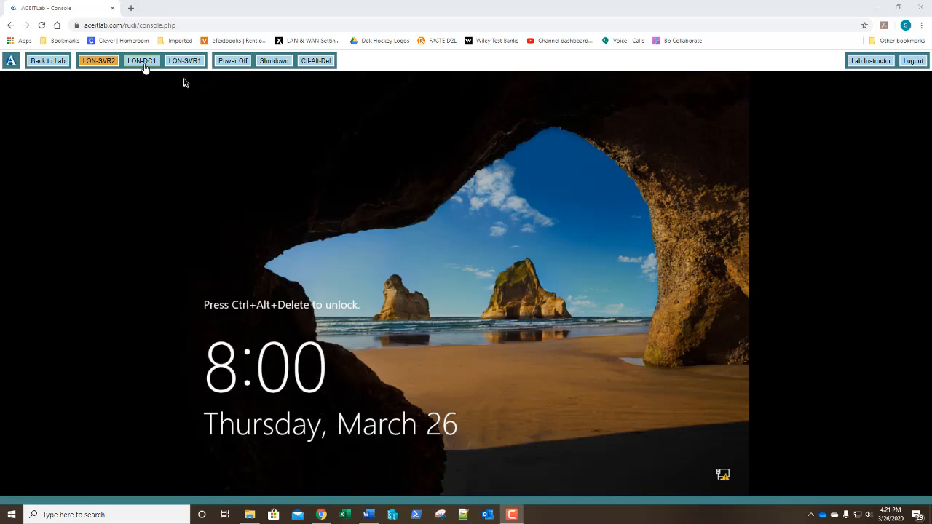
Send Ctrl-Alt-Del and sign in with the administrator password.
left_click(312, 63)
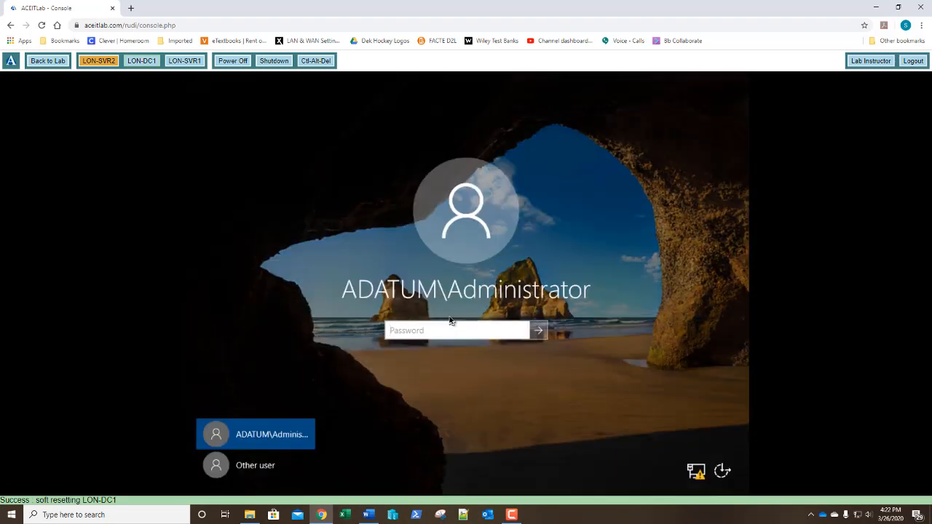
type("Pa55w.rd")
key("Return")
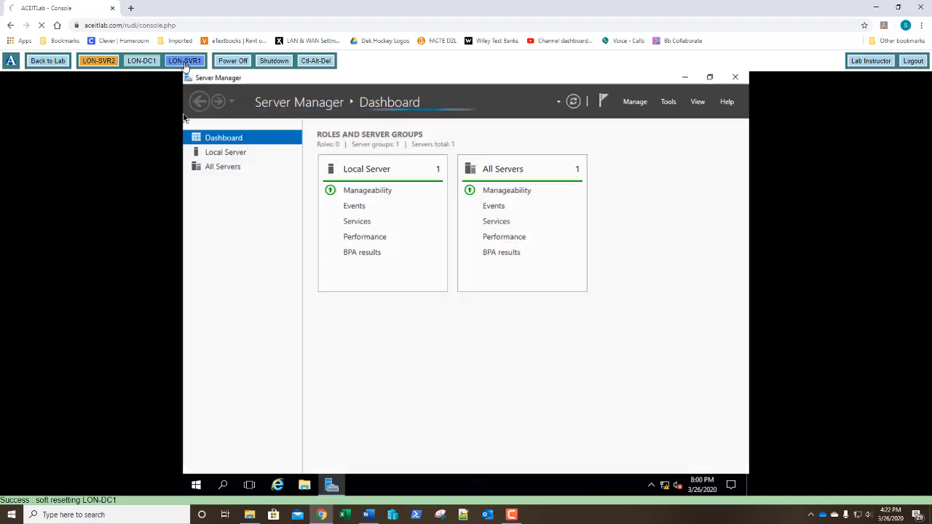
Switch to LON-SVR1 and open IPAM's Configure Server Discovery dialog.
left_click(184, 61)
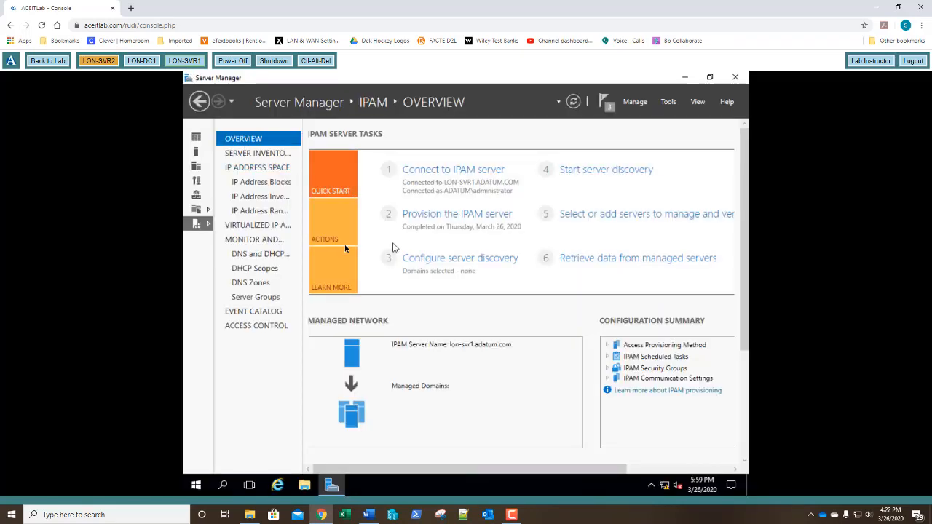
left_click(451, 259)
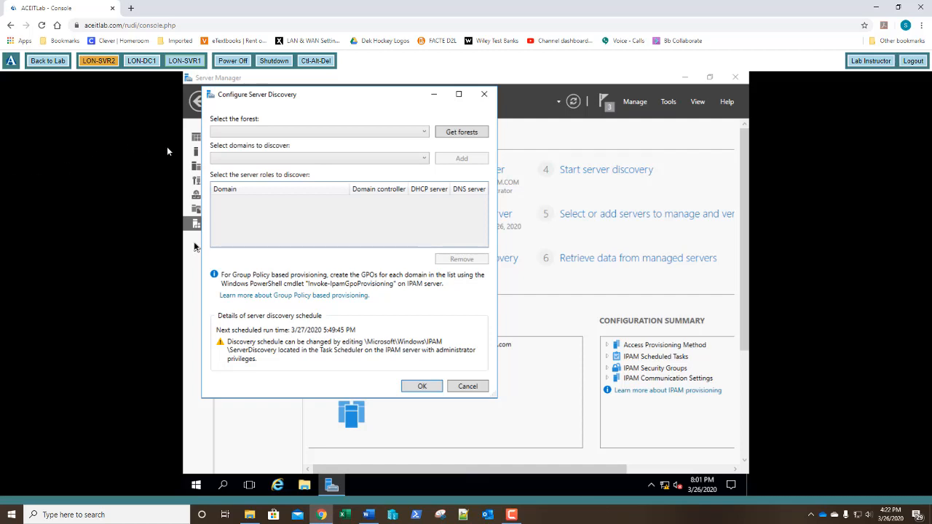
Start retrieving forests with Get forests and dismiss the background task notice.
left_click(319, 132)
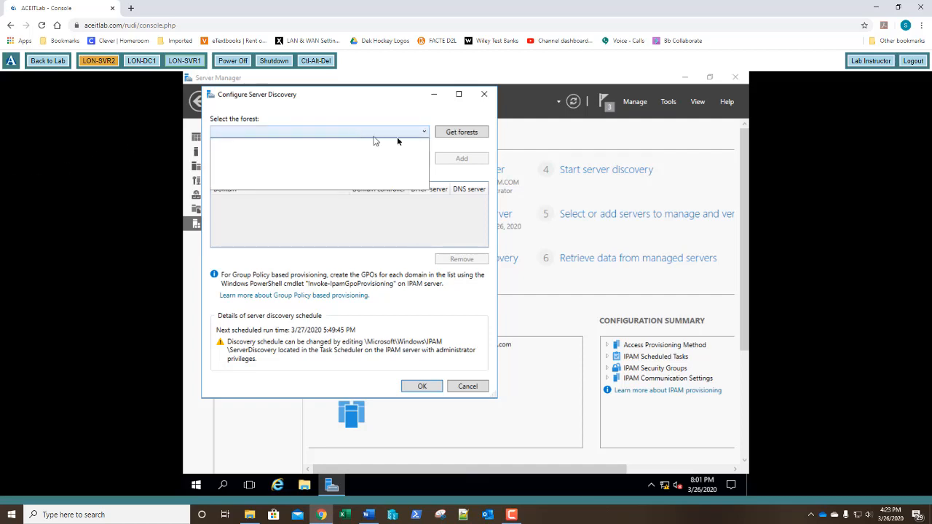
left_click(408, 115)
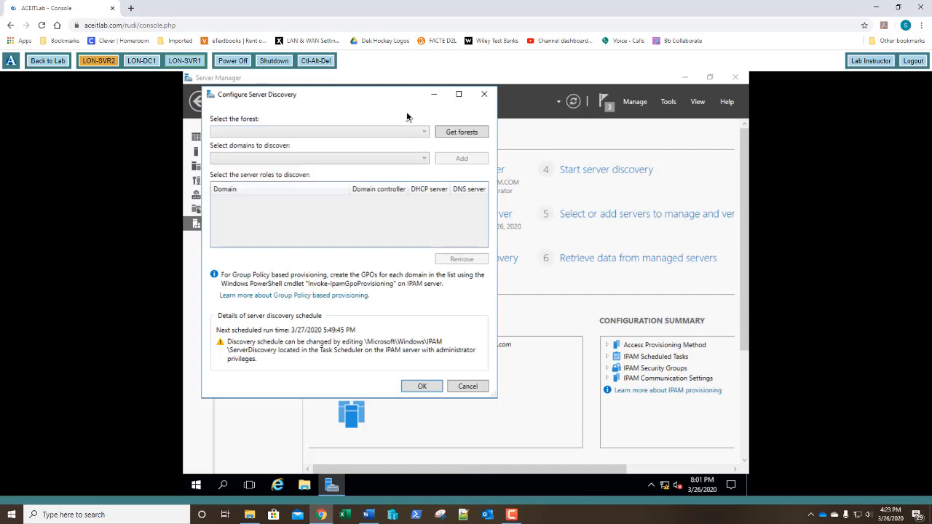
left_click(461, 133)
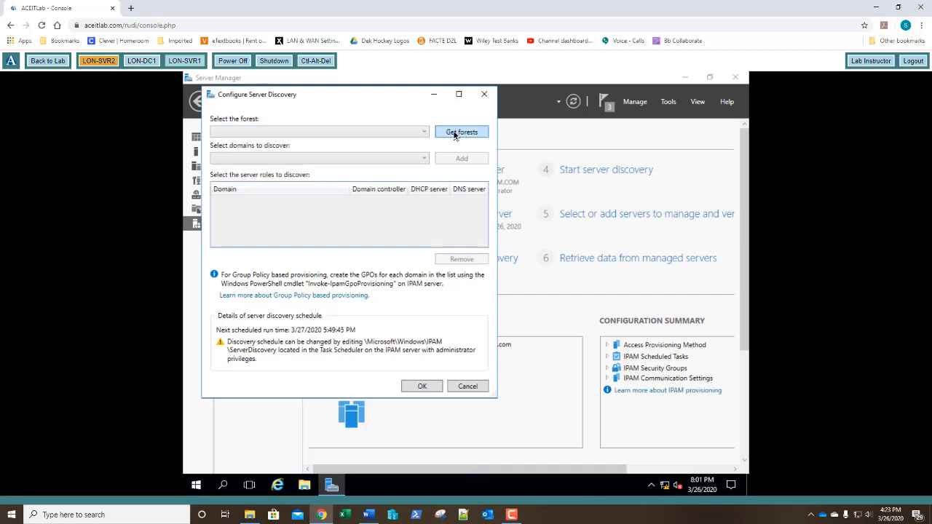
left_click(569, 298)
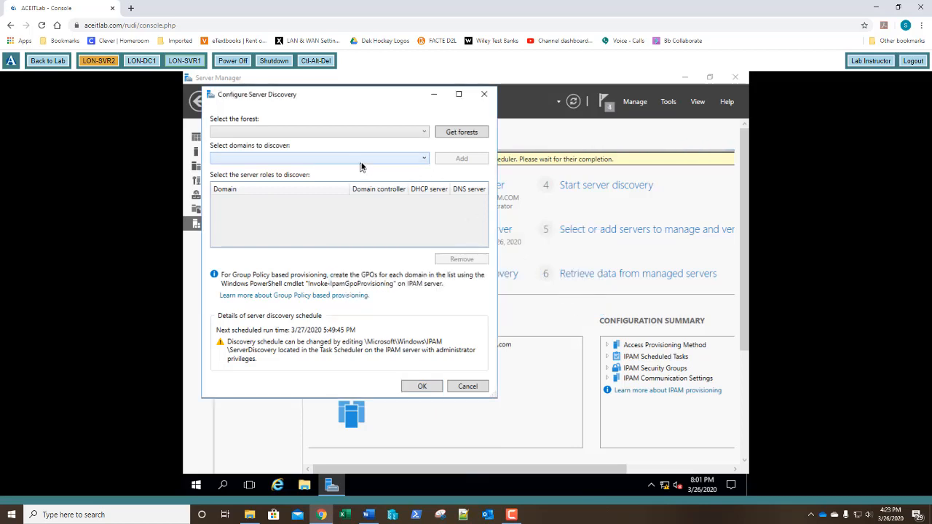
Check the still-empty forest and domain lists, then close the Configure Server Discovery dialog.
left_click(410, 163)
left_click(412, 165)
left_click(419, 136)
left_click(416, 129)
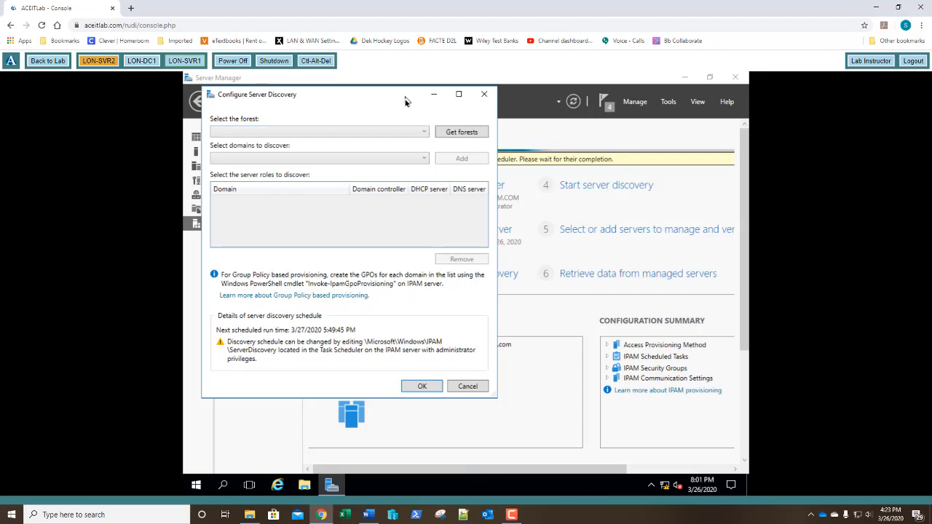
left_click_drag(407, 99, 565, 189)
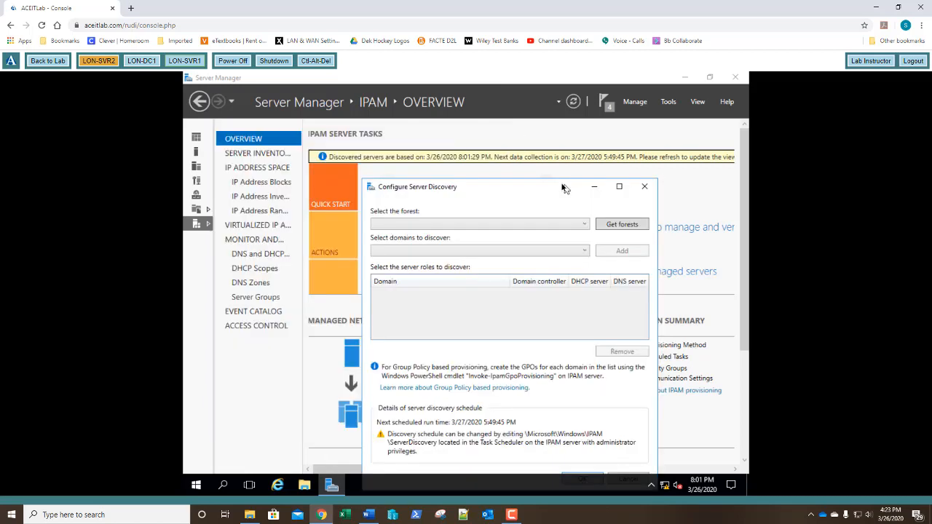
left_click_drag(507, 187, 425, 138)
left_click(430, 176)
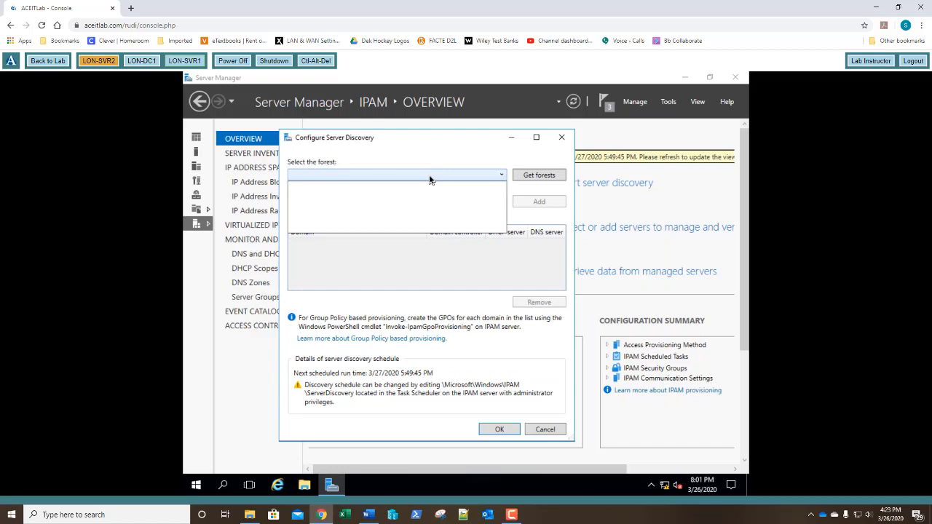
left_click(429, 177)
left_click(429, 202)
left_click(429, 202)
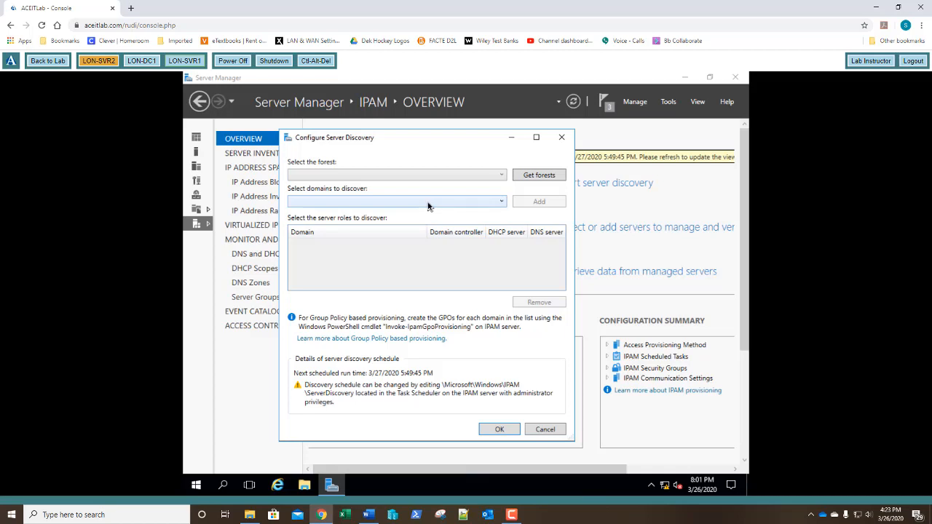
left_click(561, 137)
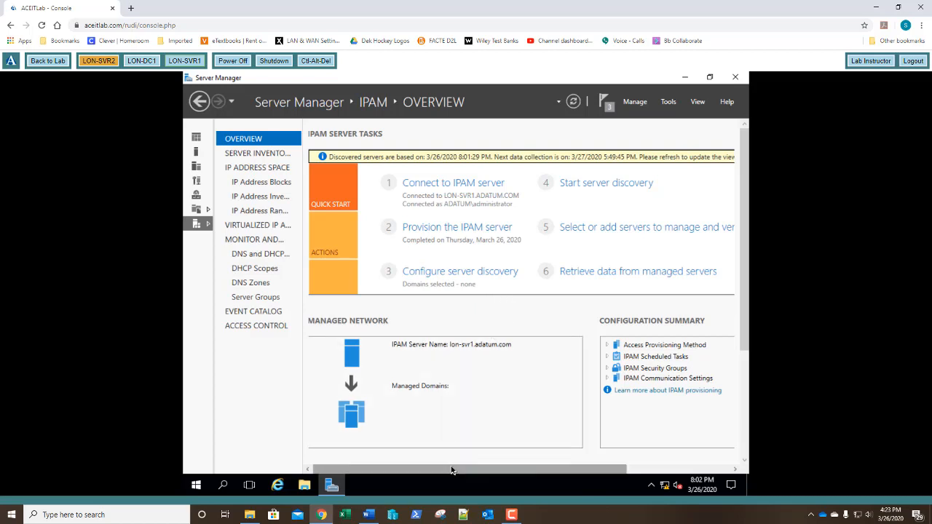
Review the ServerDiscovery task details from the banner, then reopen Configure server discovery.
left_click_drag(455, 469, 492, 469)
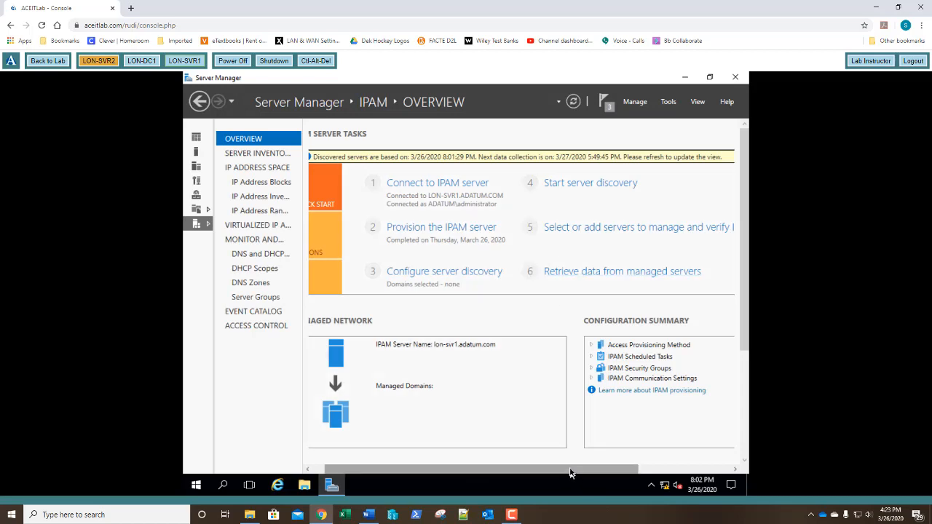
left_click_drag(574, 471, 667, 471)
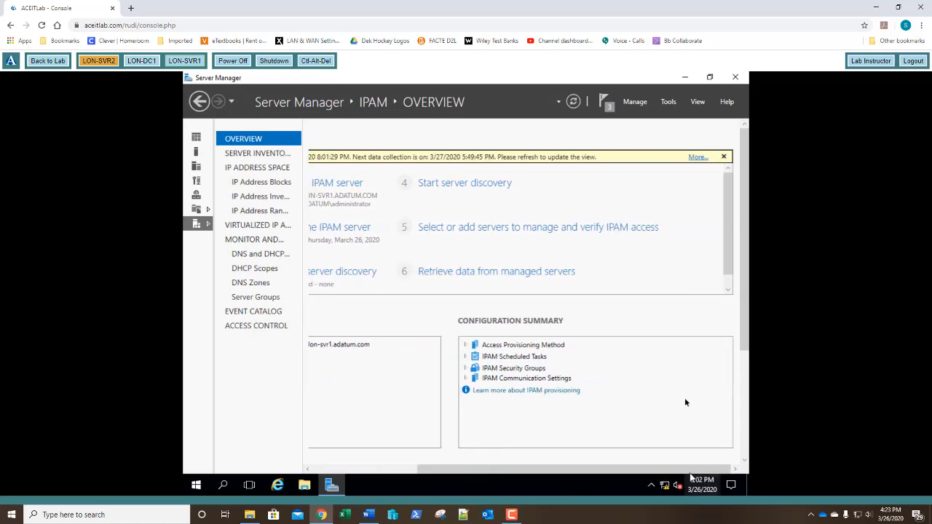
left_click(694, 157)
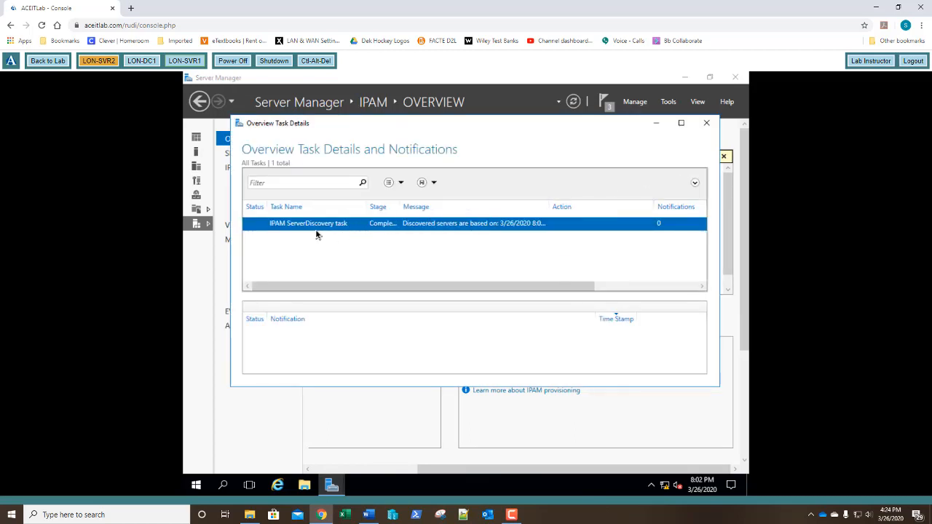
left_click(707, 126)
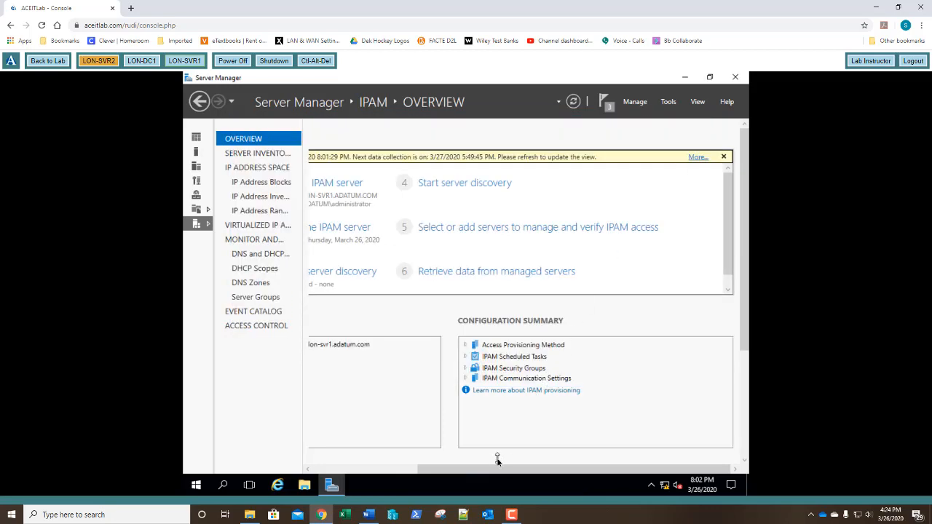
left_click_drag(492, 471, 379, 489)
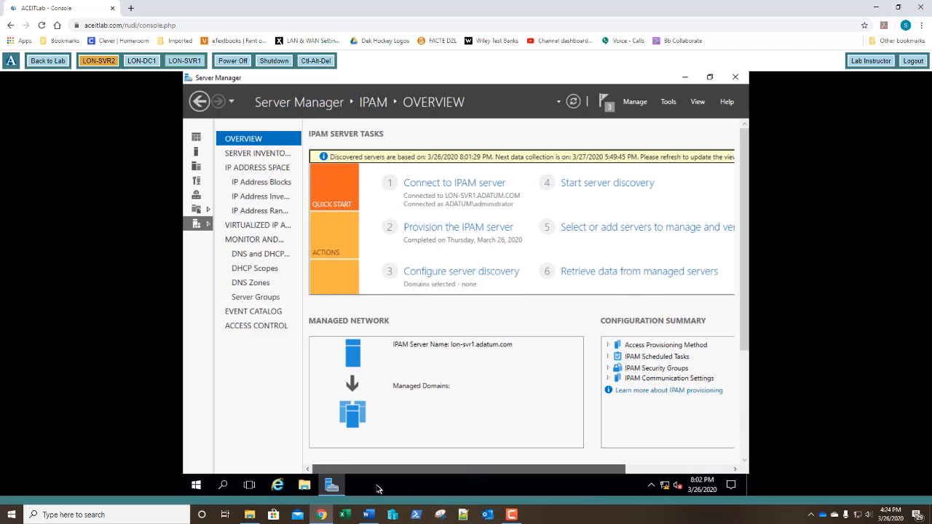
left_click(476, 271)
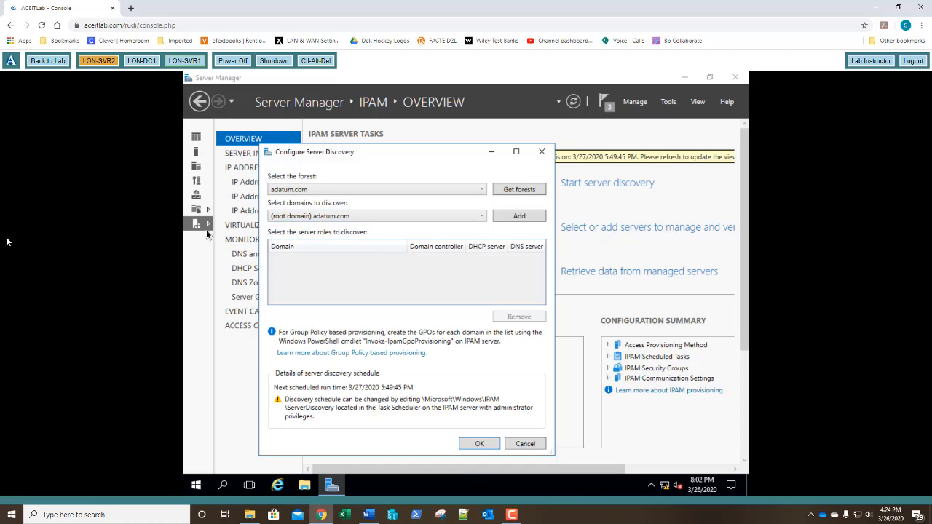
Add (root domain) adatum.com with domain controller, DHCP and DNS roles and save the settings.
left_click(457, 161)
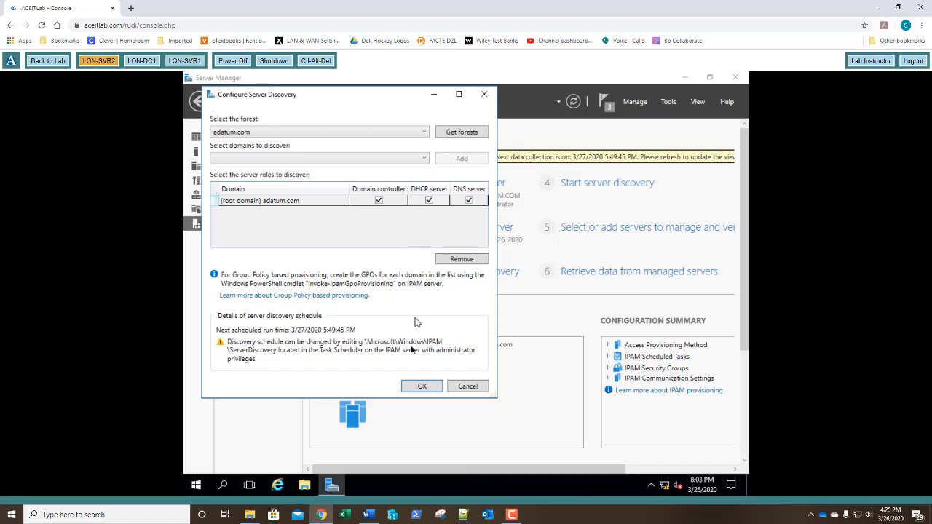
left_click(421, 387)
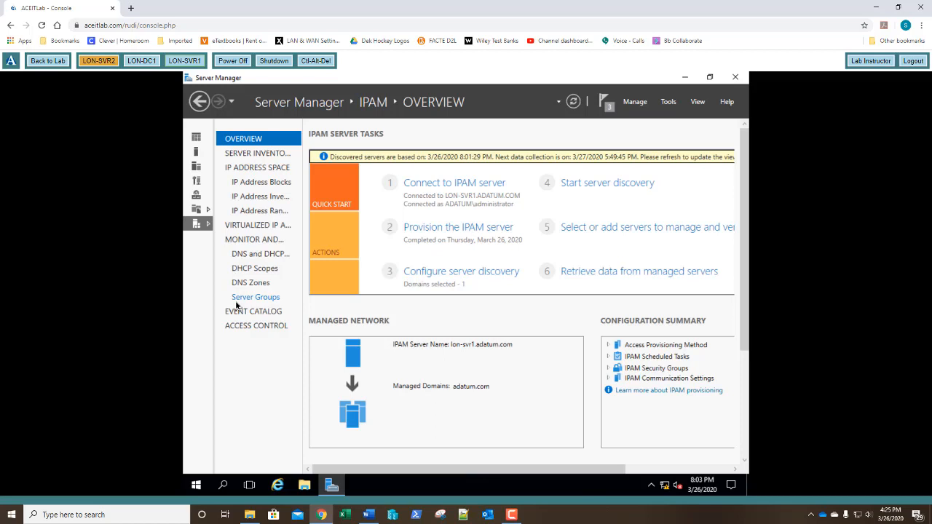
Start IPAM server discovery for adatum.com and wait until the ServerDiscovery task completes.
left_click(595, 184)
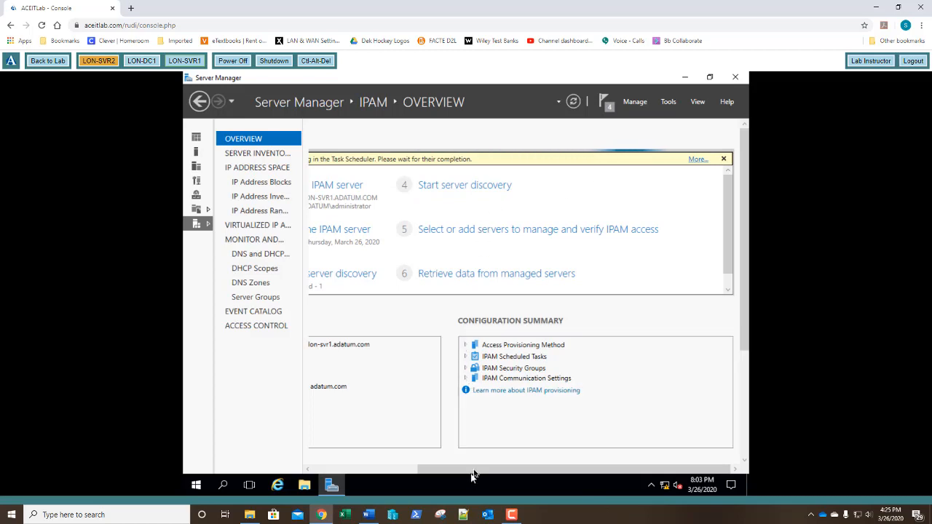
left_click_drag(473, 471, 390, 490)
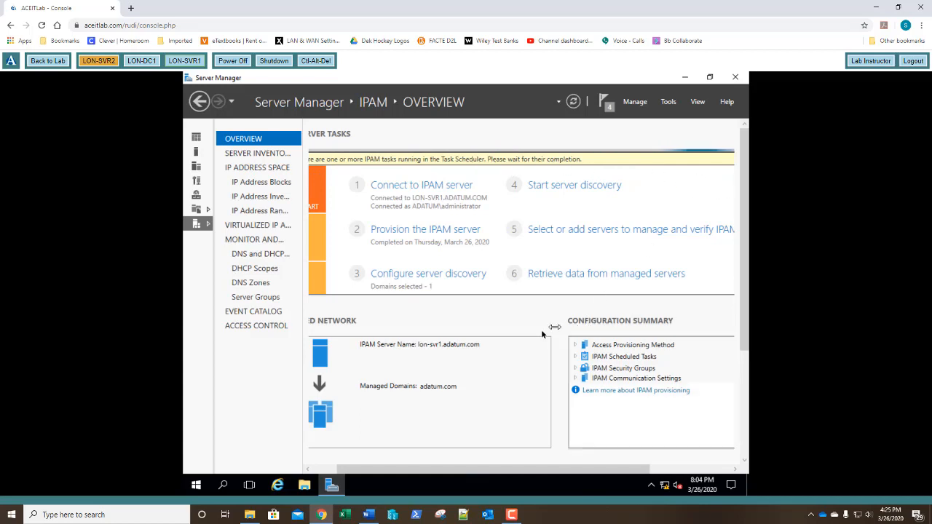
left_click_drag(534, 469, 500, 483)
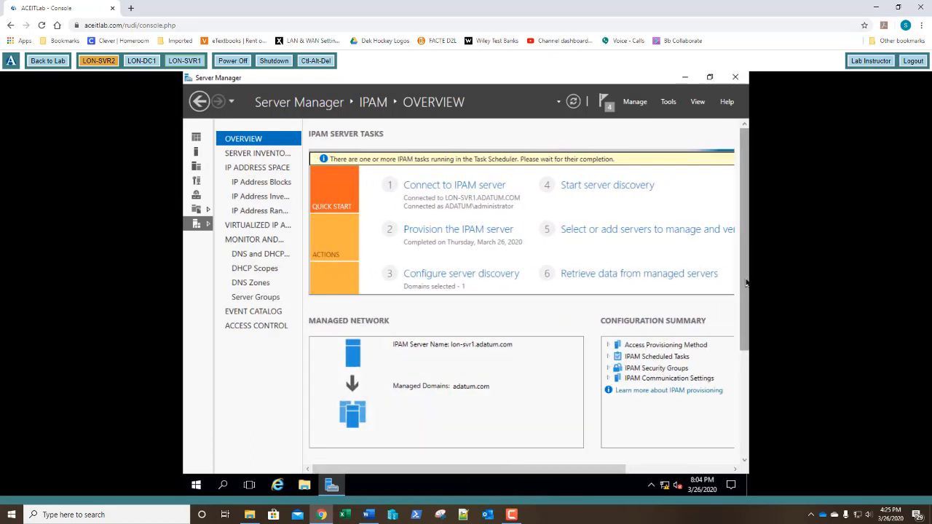
left_click_drag(743, 306, 744, 412)
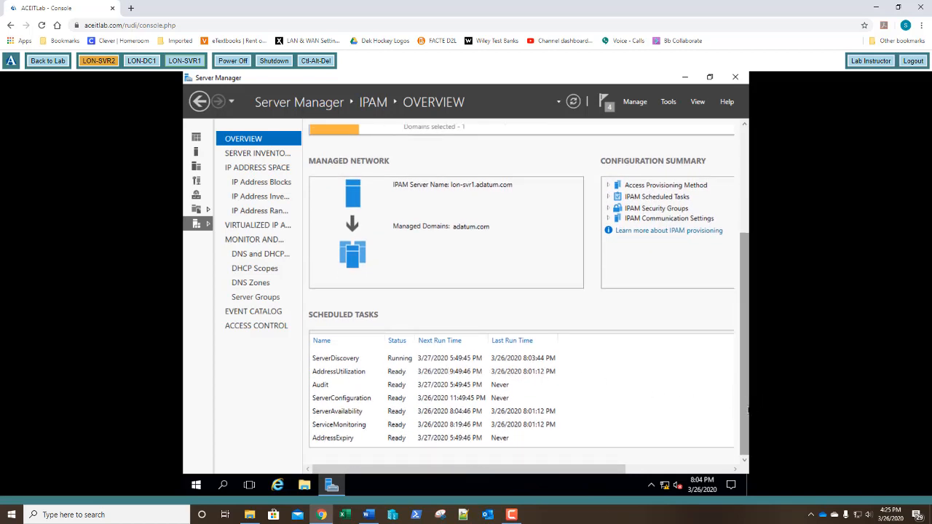
left_click_drag(747, 412, 746, 318)
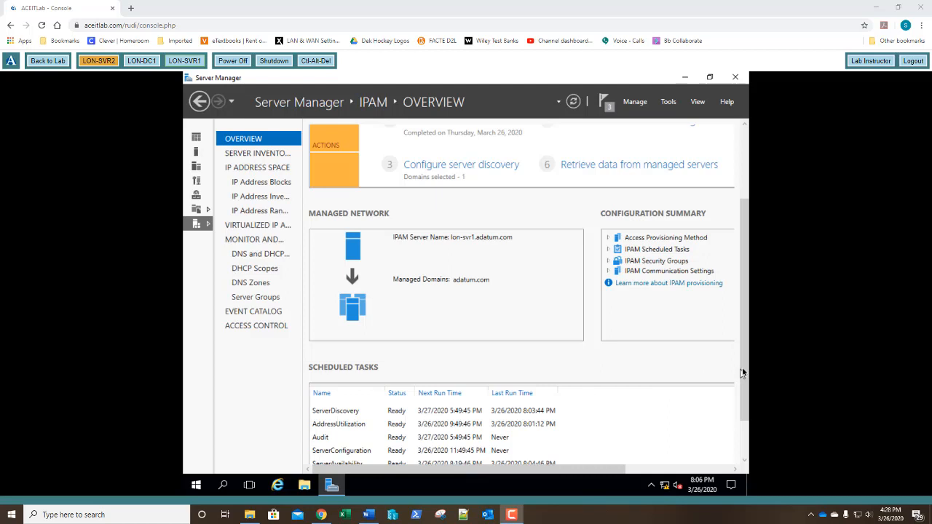
left_click_drag(741, 367, 743, 300)
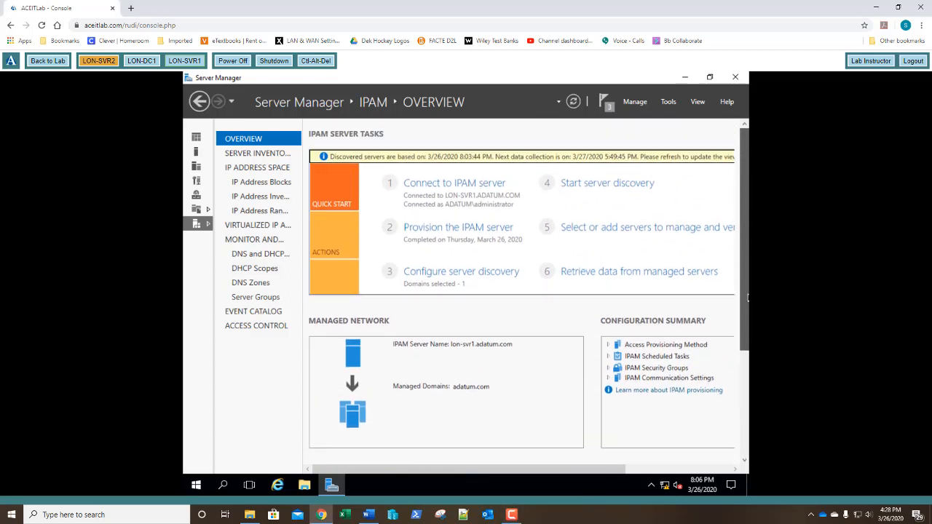
In the server inventory, set LON-DC1's manageability status to Managed.
left_click(606, 229)
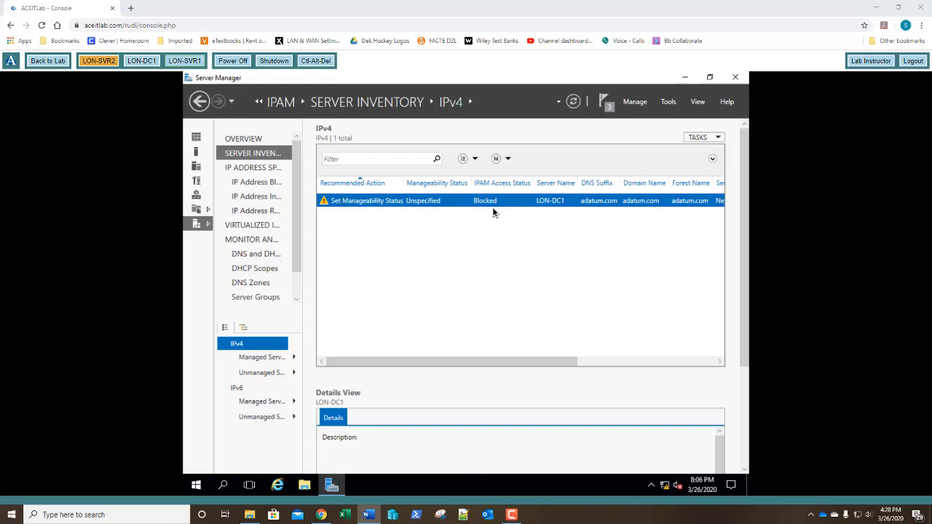
right_click(406, 205)
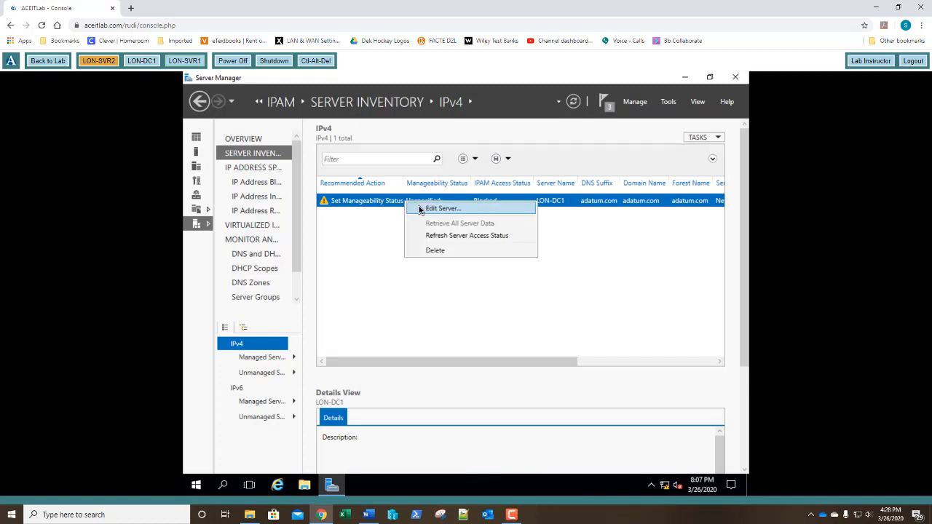
left_click(420, 208)
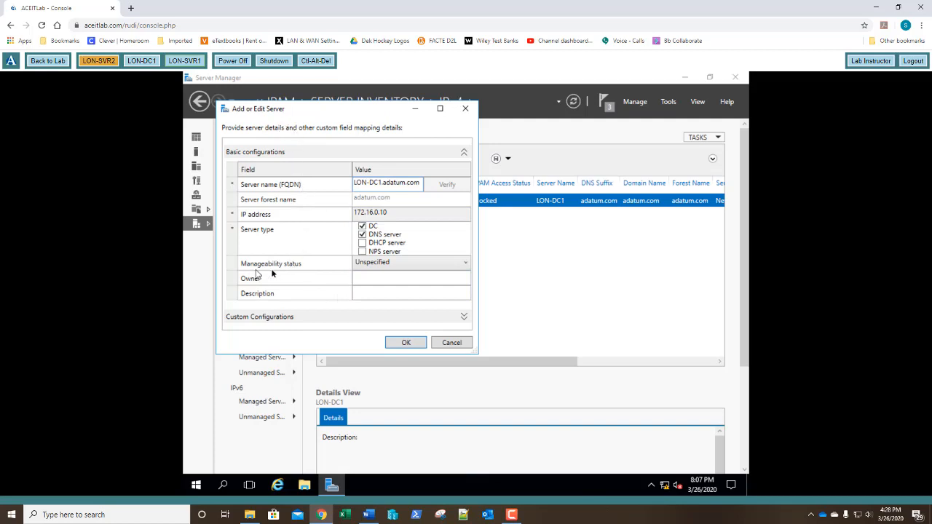
left_click(388, 268)
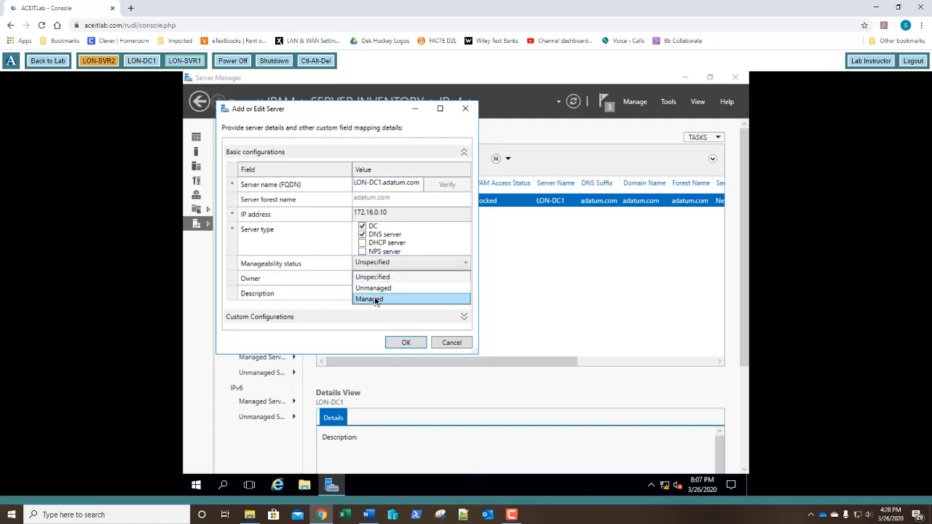
left_click(374, 297)
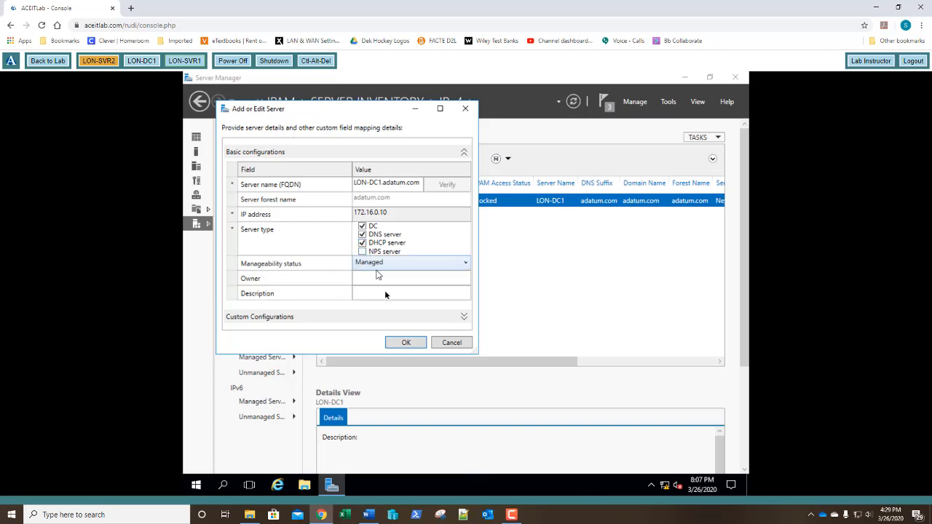
left_click(405, 343)
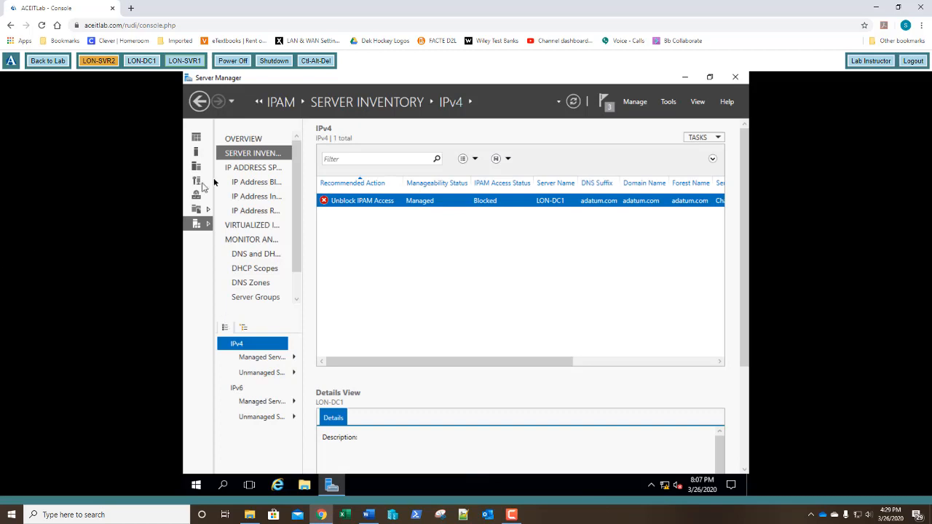
Refresh LON-DC1's server access status, which still shows IPAM access Blocked.
right_click(401, 206)
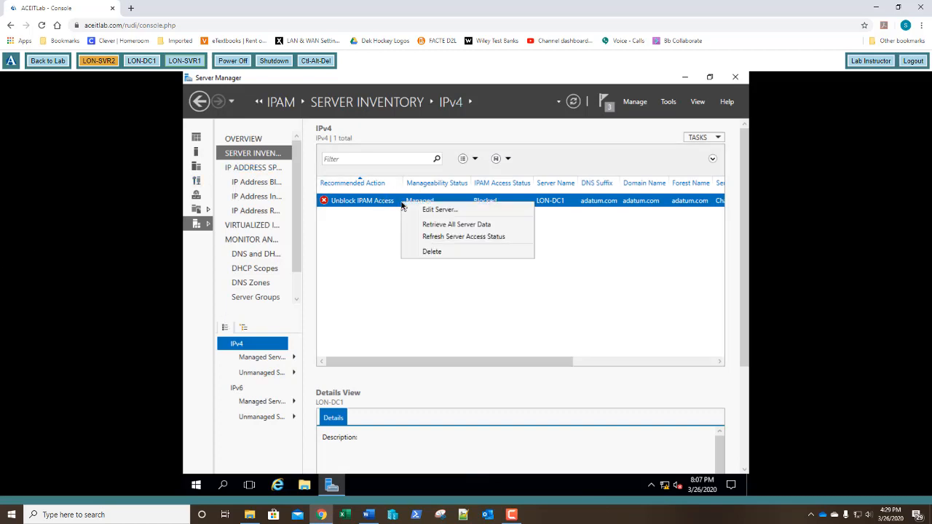
left_click(418, 238)
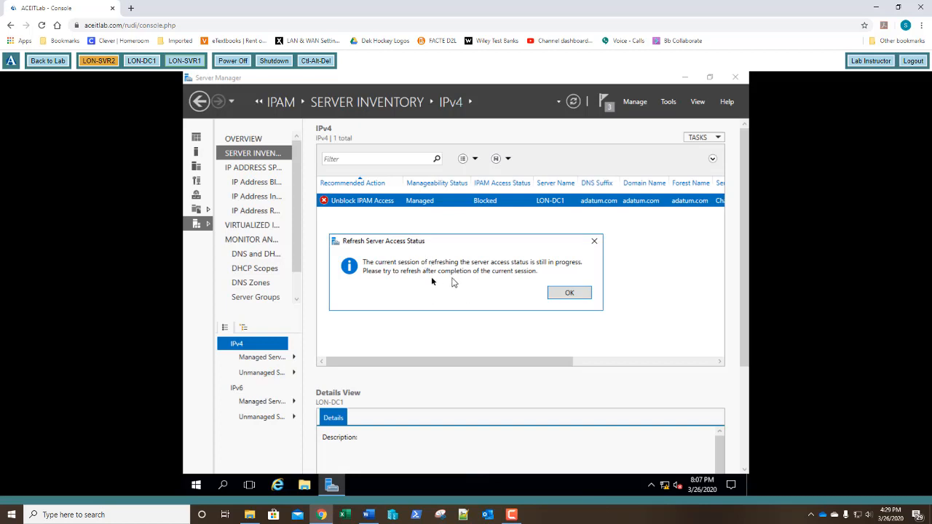
left_click(580, 294)
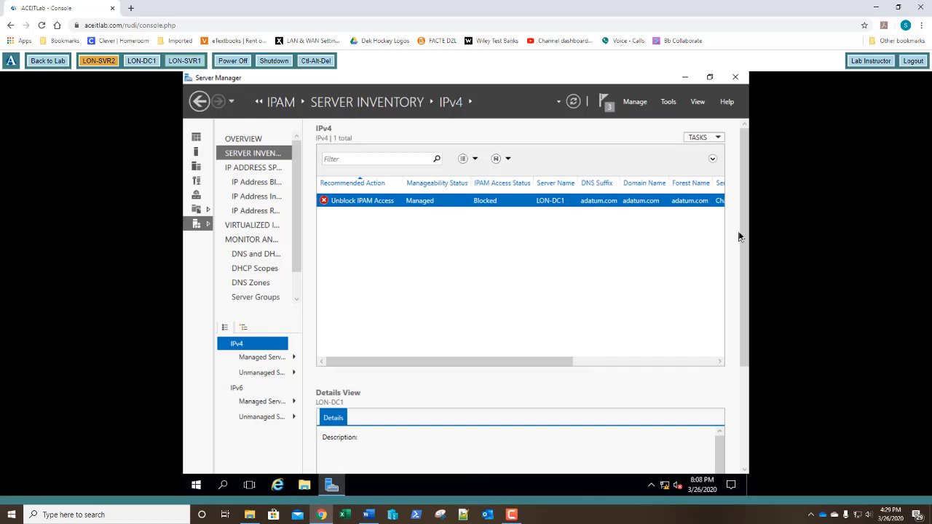
left_click_drag(741, 244, 753, 322)
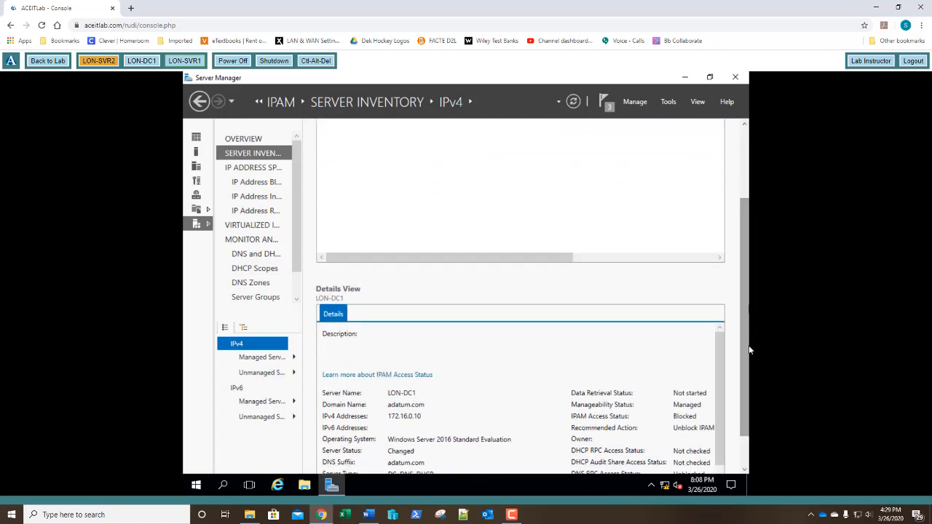
left_click(746, 181)
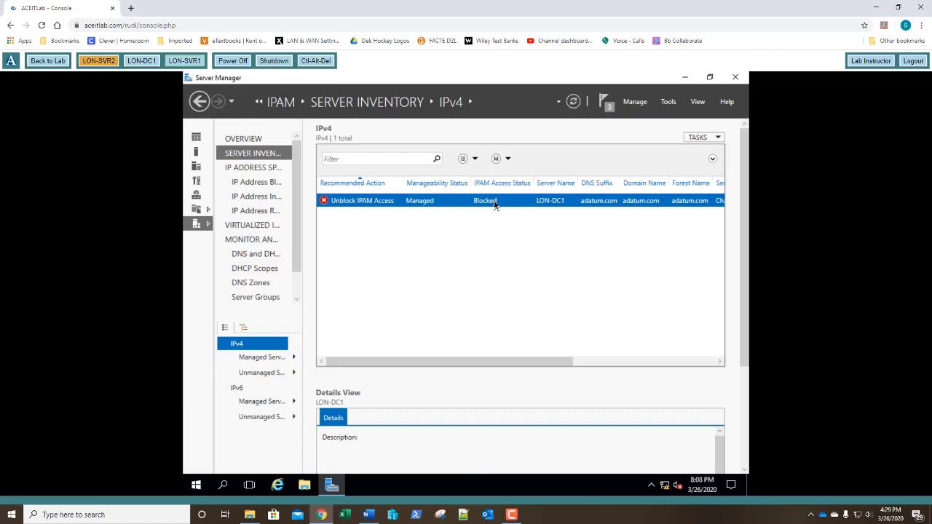
Retrieve all data from LON-DC1 and refresh its access status until IPAM access shows Unblocked.
right_click(420, 206)
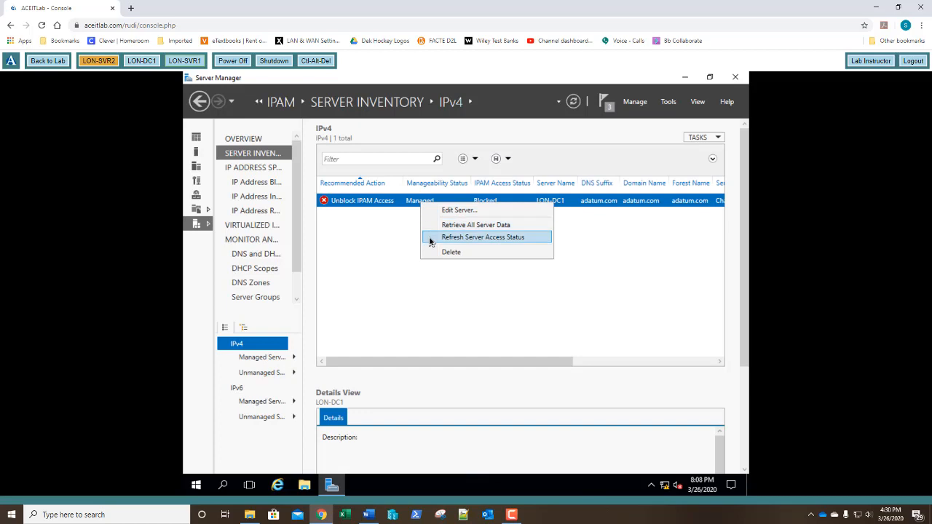
left_click(430, 226)
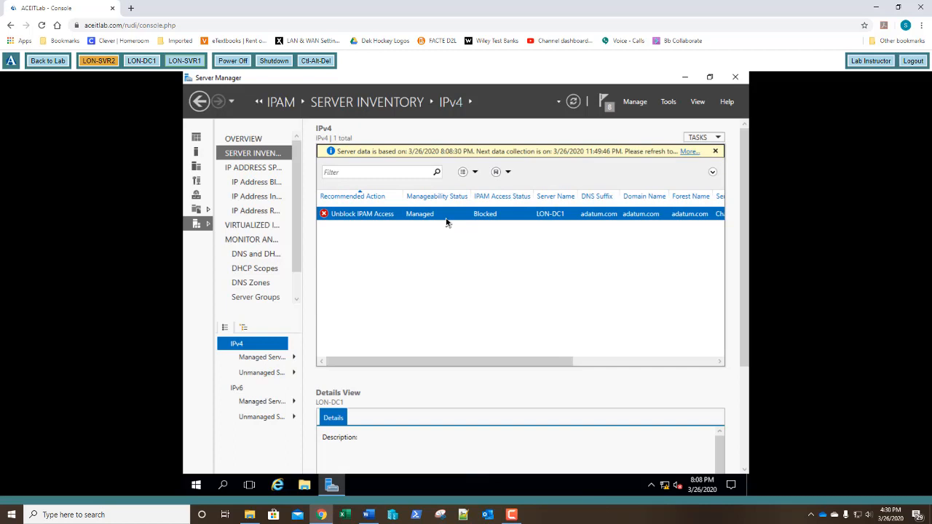
right_click(446, 222)
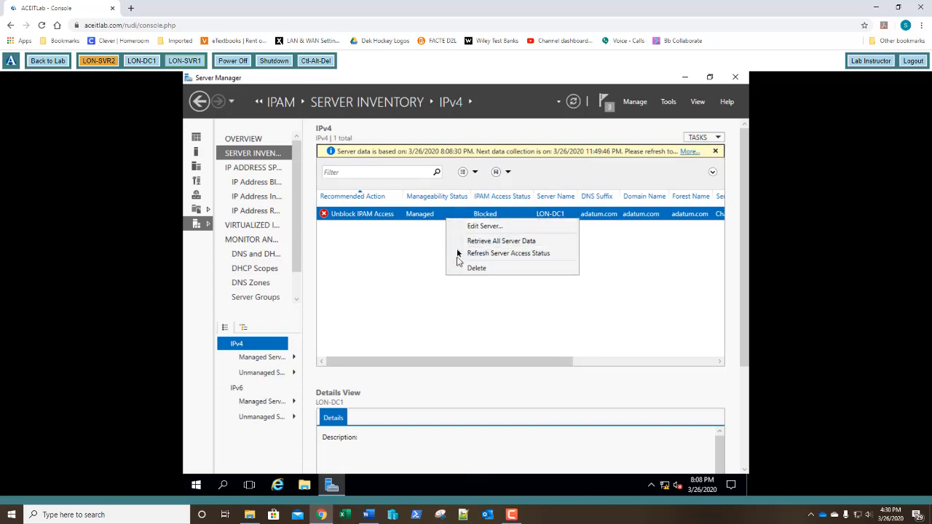
left_click(426, 267)
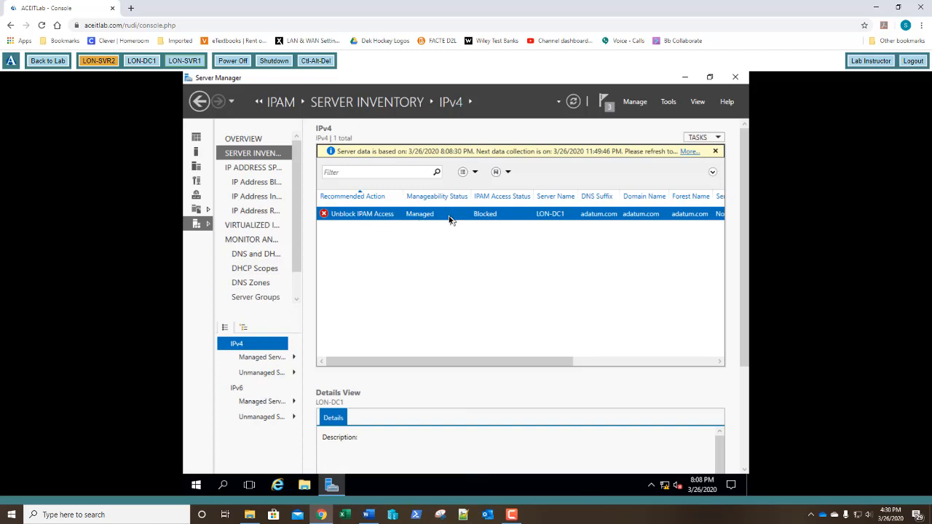
right_click(434, 218)
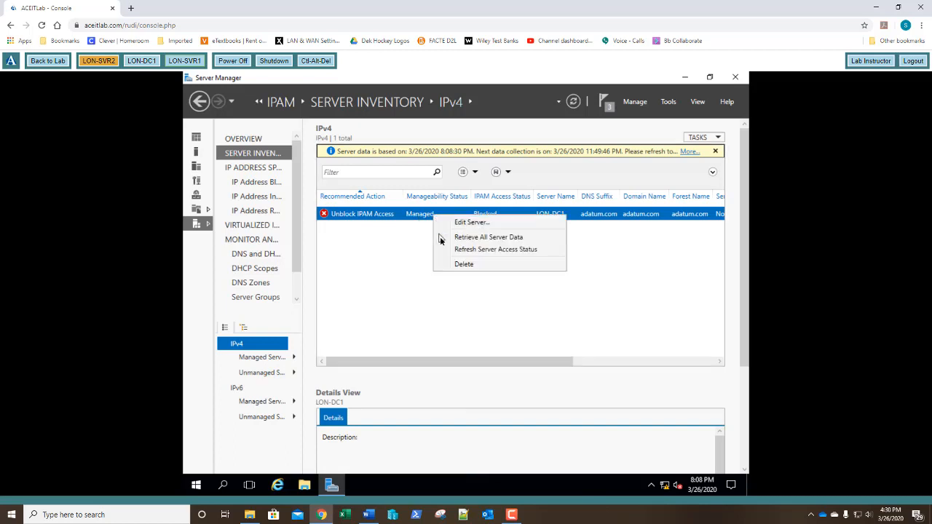
left_click(446, 250)
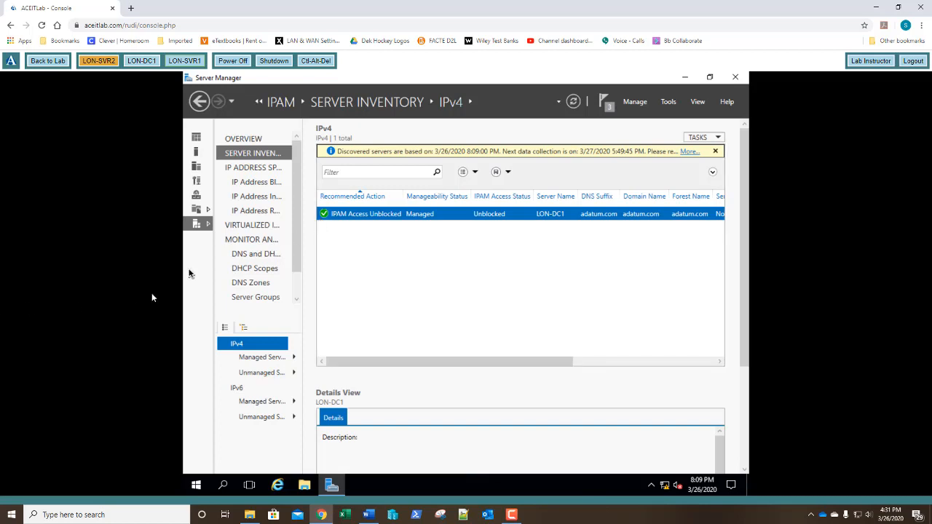
From the IPAM overview, run step 6 to retrieve data from all managed servers.
left_click(244, 139)
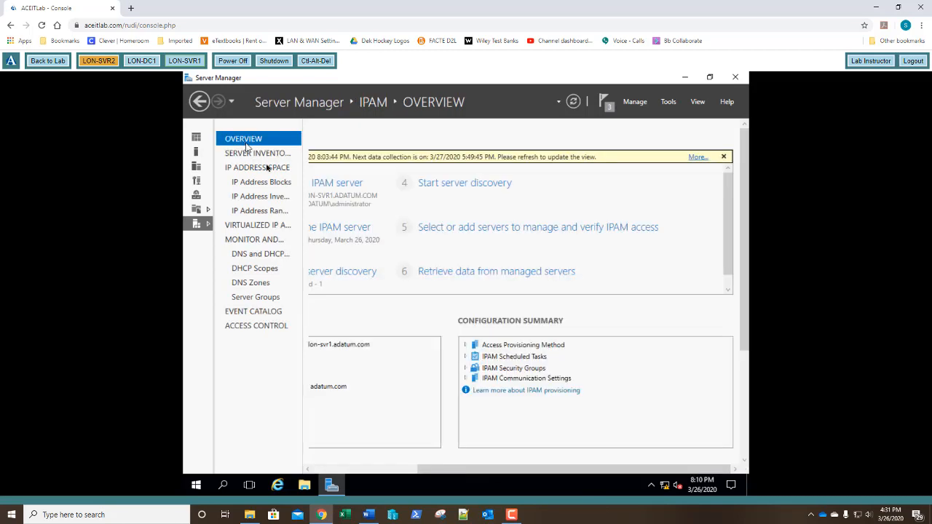
left_click(449, 272)
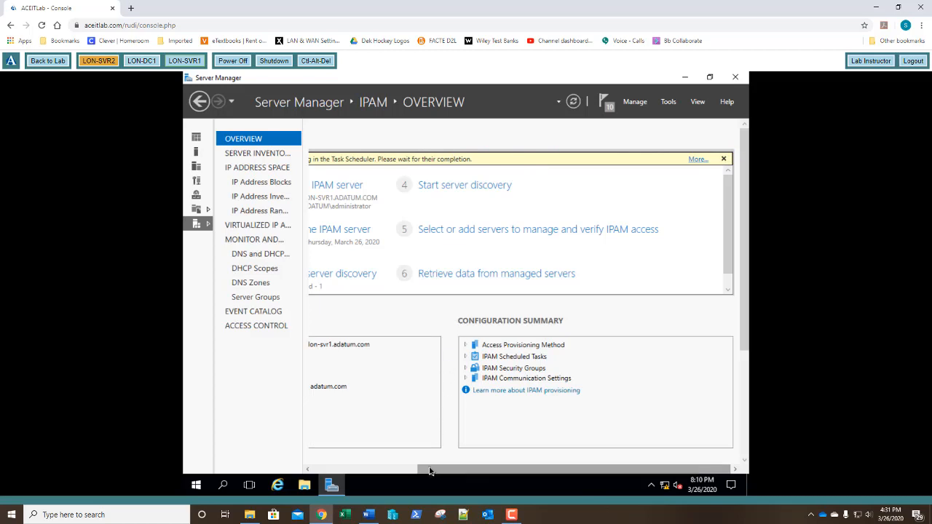
left_click_drag(430, 471, 329, 477)
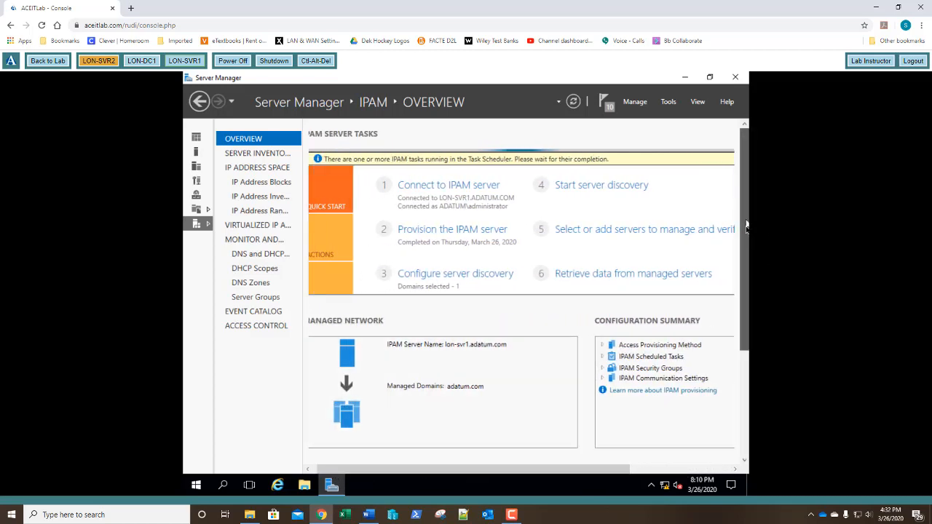
left_click_drag(746, 228, 744, 297)
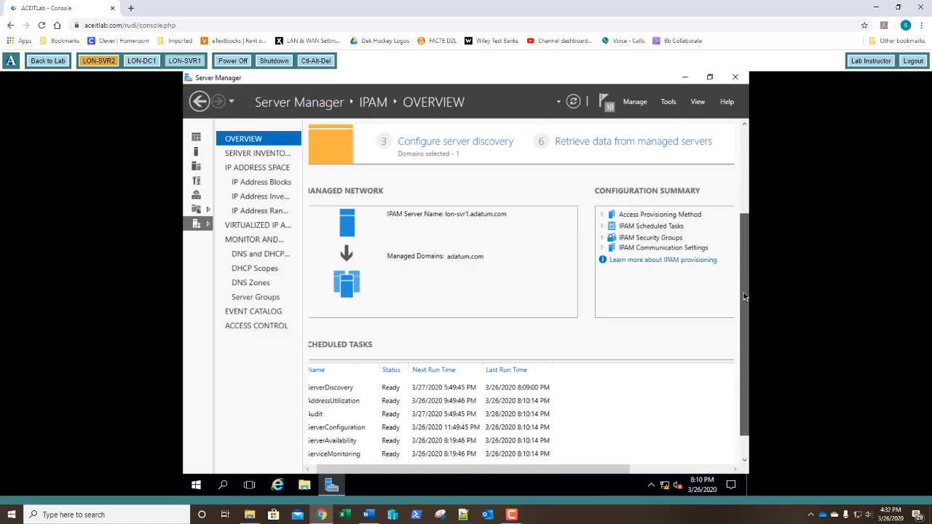
left_click_drag(584, 471, 579, 476)
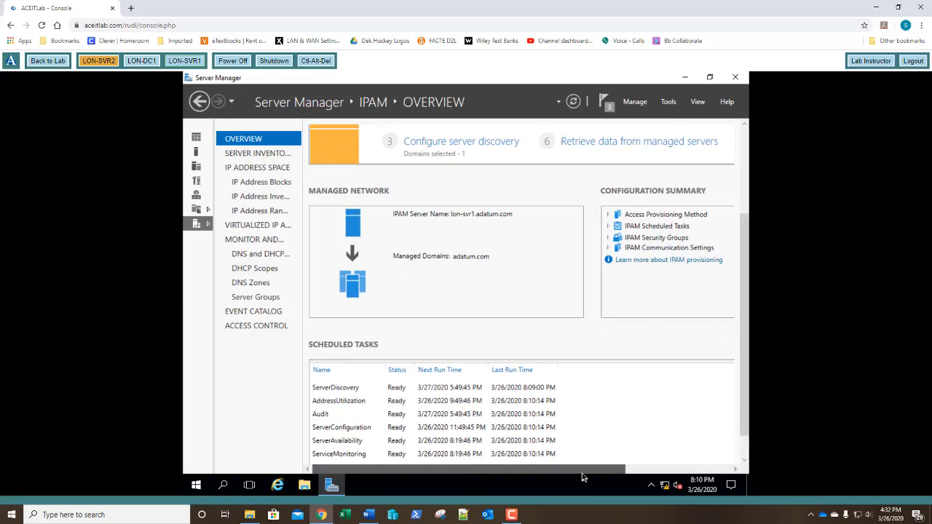
left_click_drag(612, 474, 622, 474)
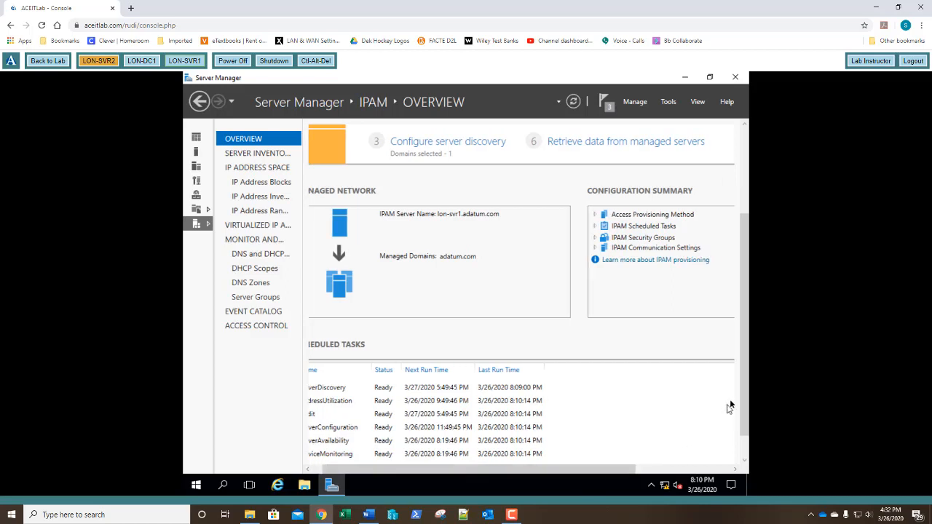
left_click_drag(742, 381, 746, 289)
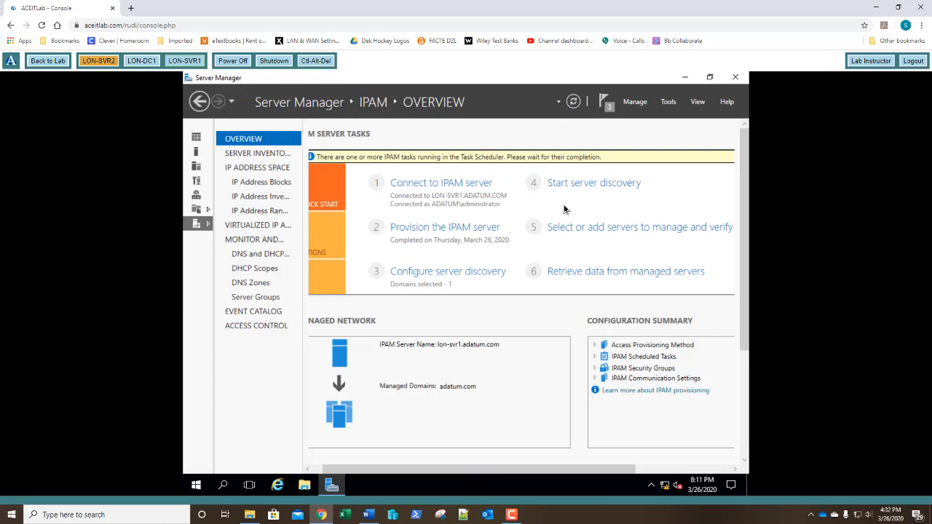
left_click(254, 184)
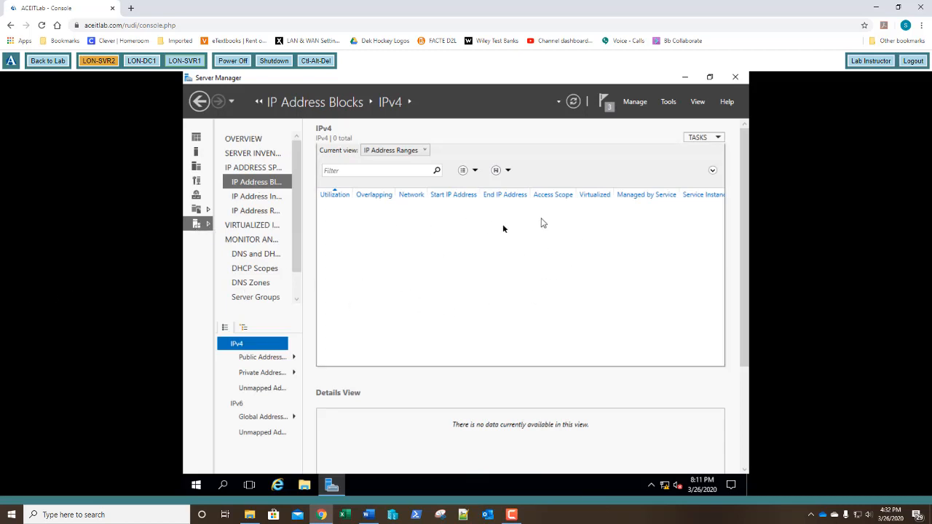
left_click(266, 167)
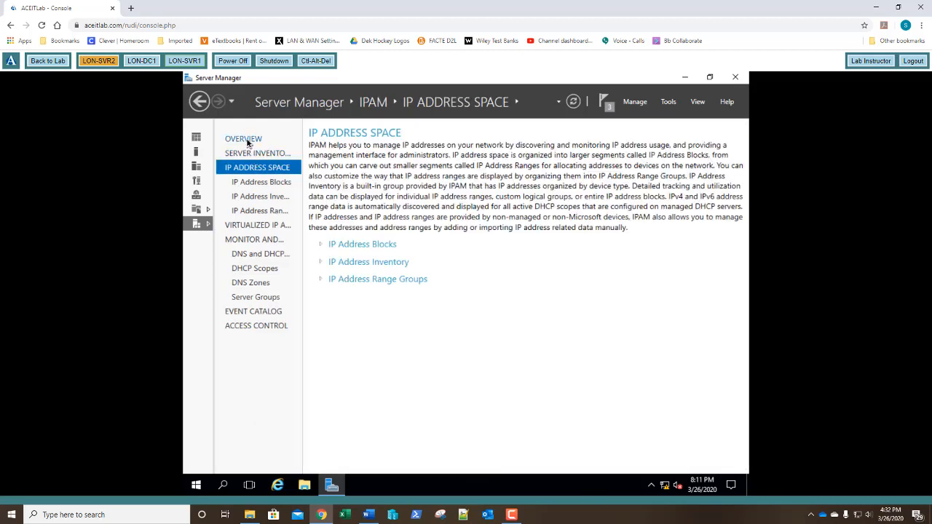
left_click(247, 143)
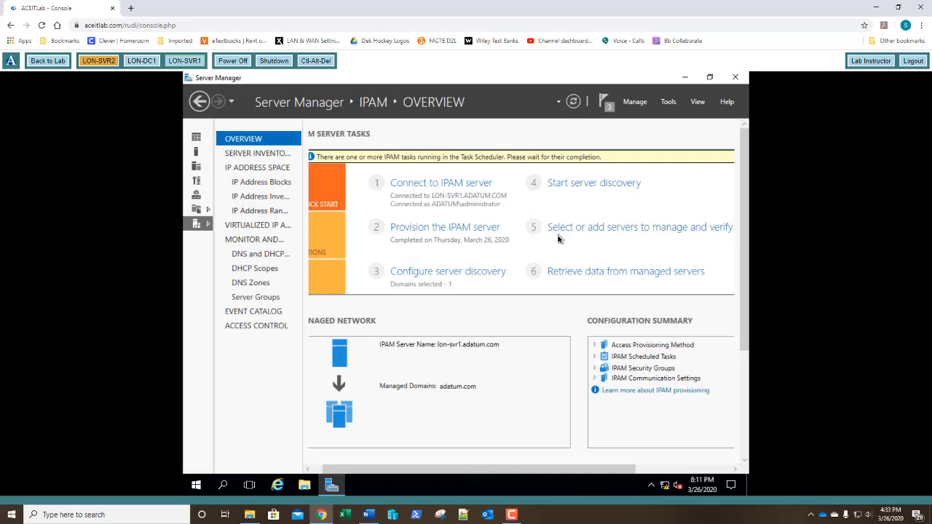
scroll(518, 294, "down", 1)
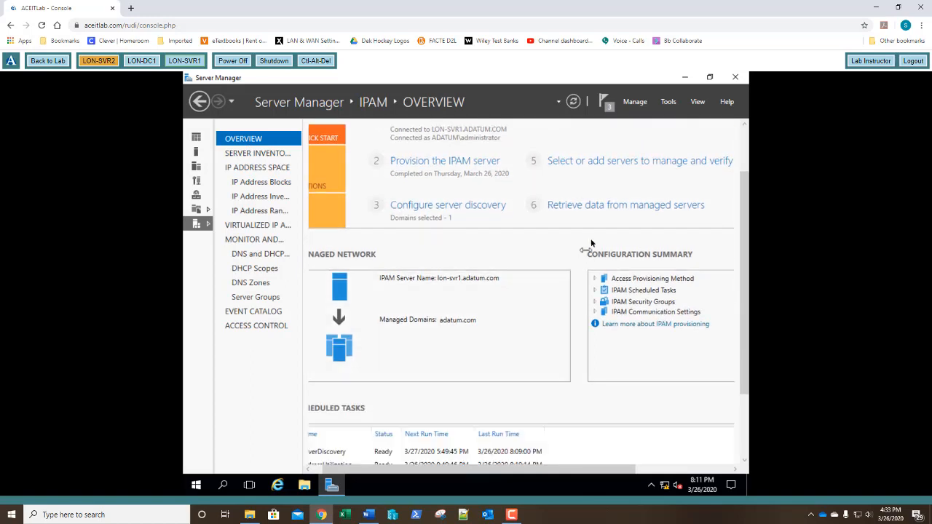
left_click_drag(746, 174, 746, 130)
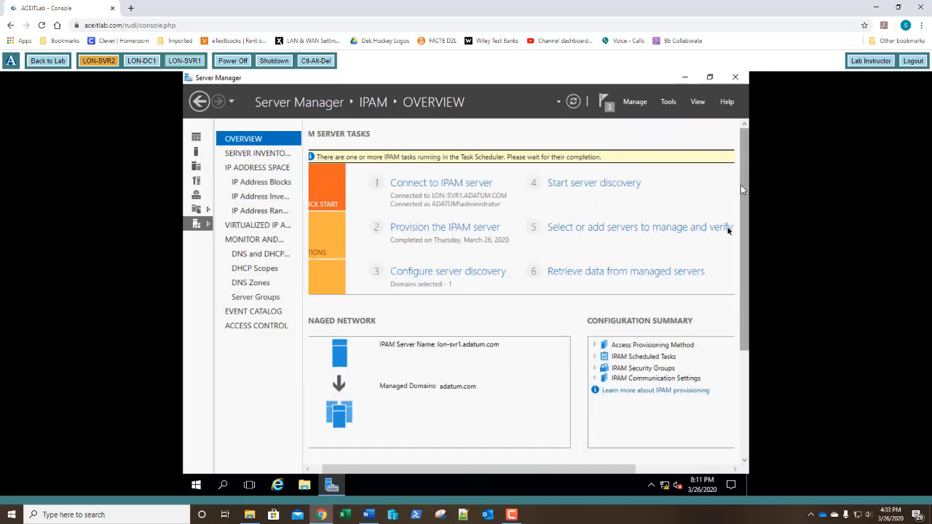
left_click(584, 274)
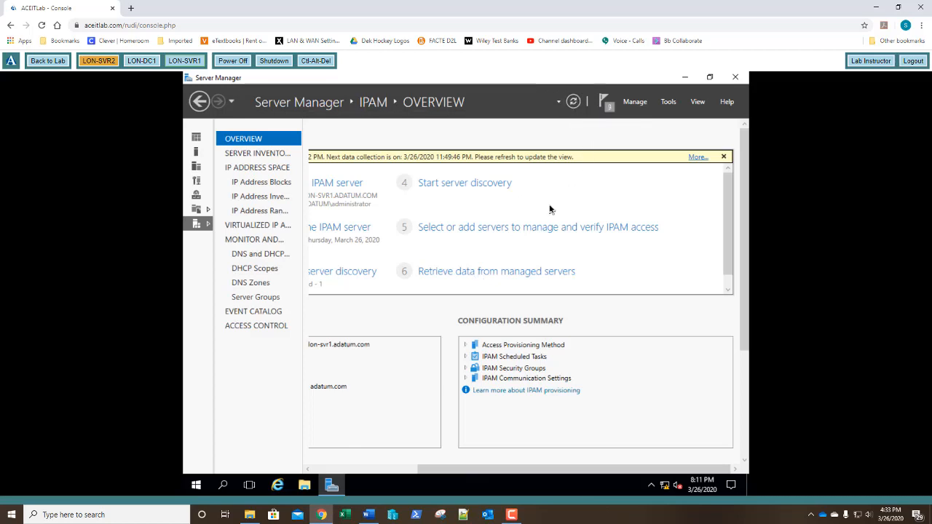
left_click(359, 468)
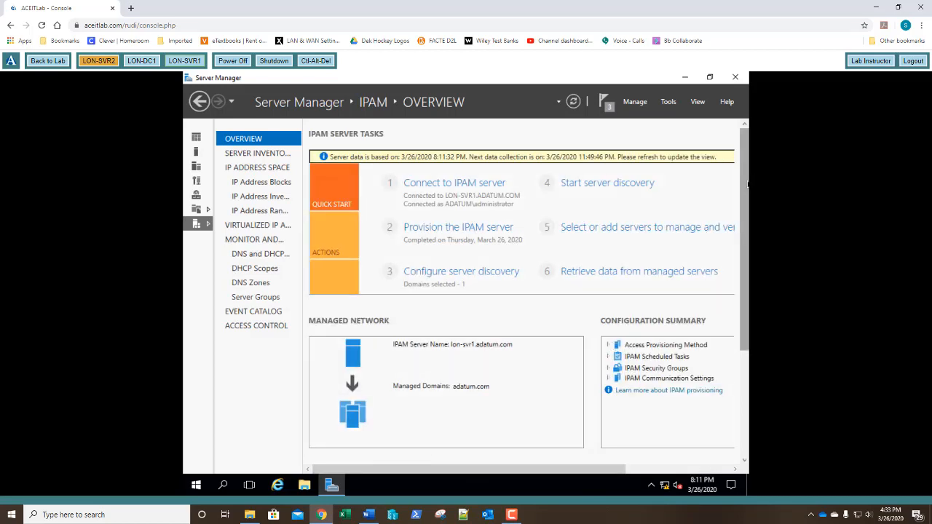
left_click_drag(747, 184, 743, 341)
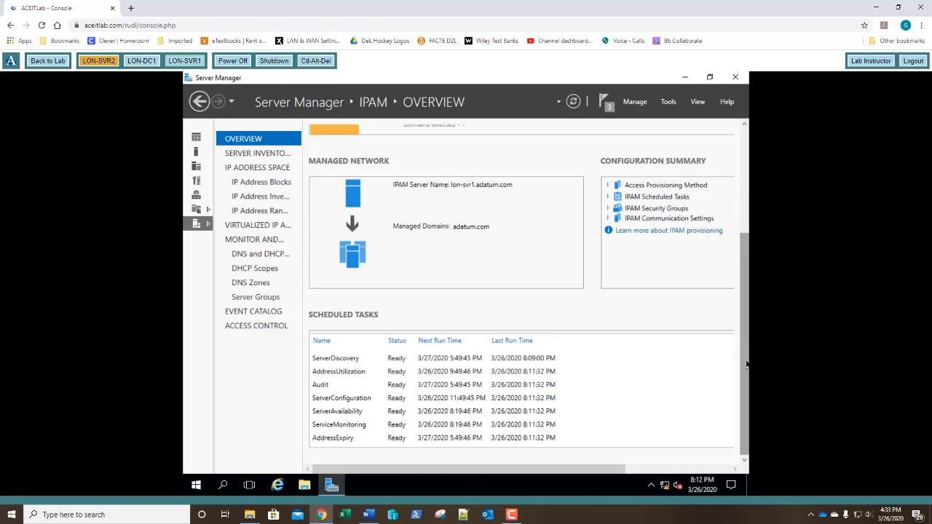
left_click_drag(745, 364, 752, 235)
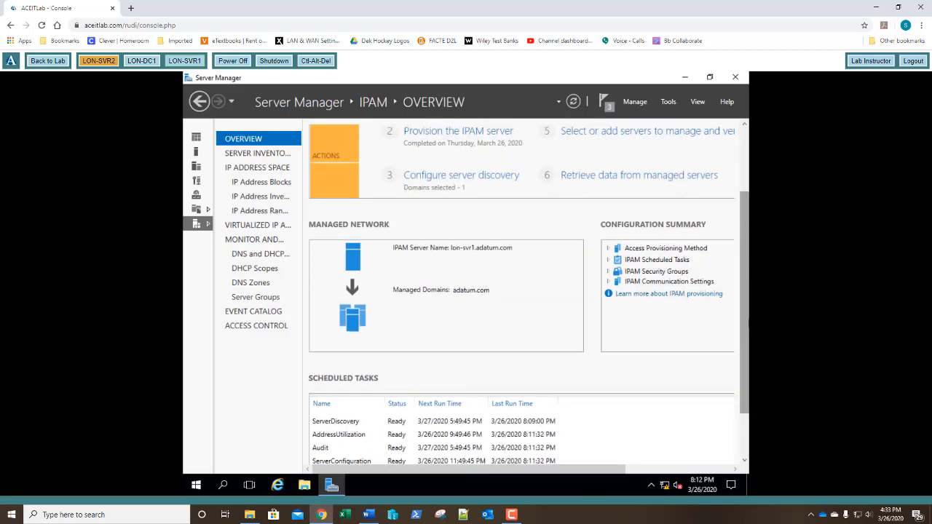
left_click(745, 182)
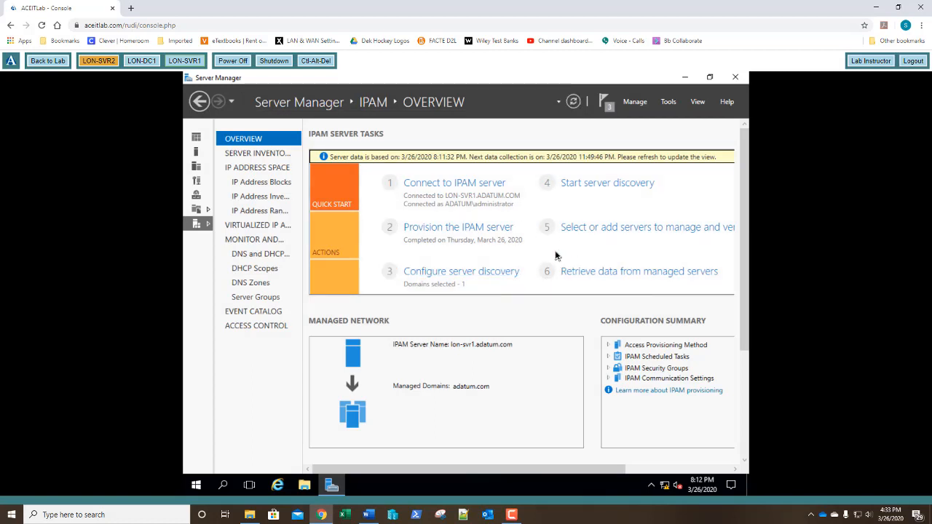
left_click(256, 184)
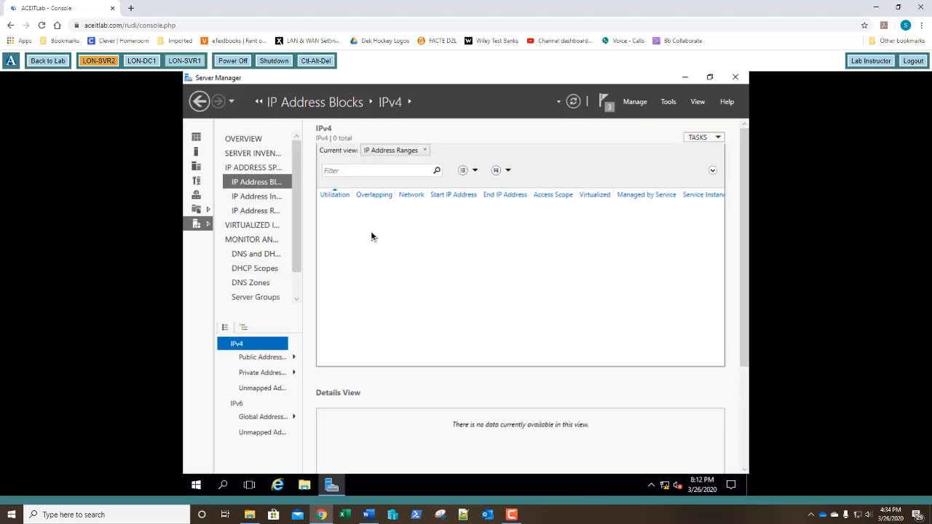
left_click(697, 137)
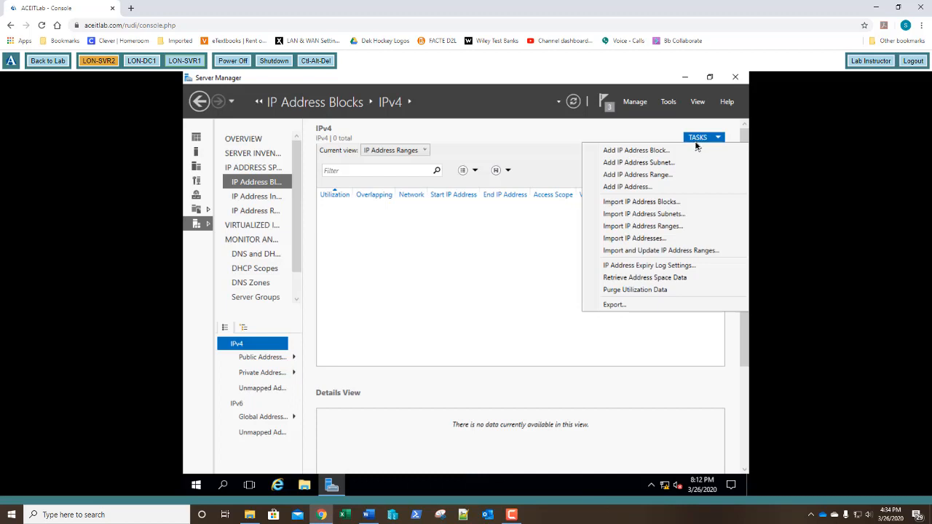
left_click(697, 139)
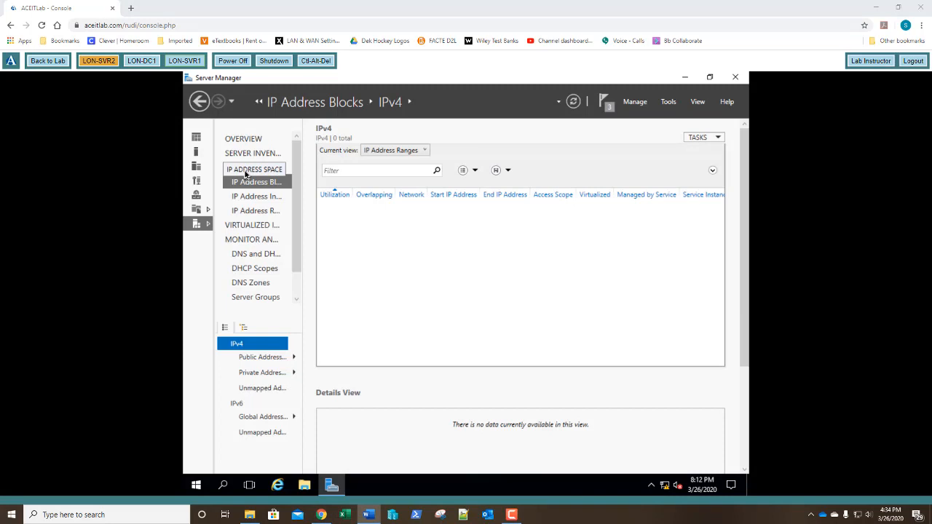
left_click(572, 103)
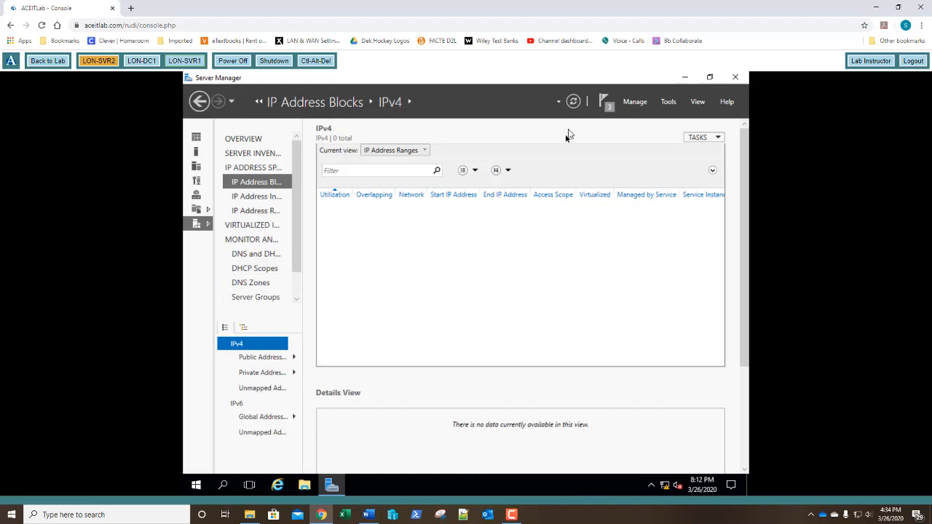
left_click(251, 143)
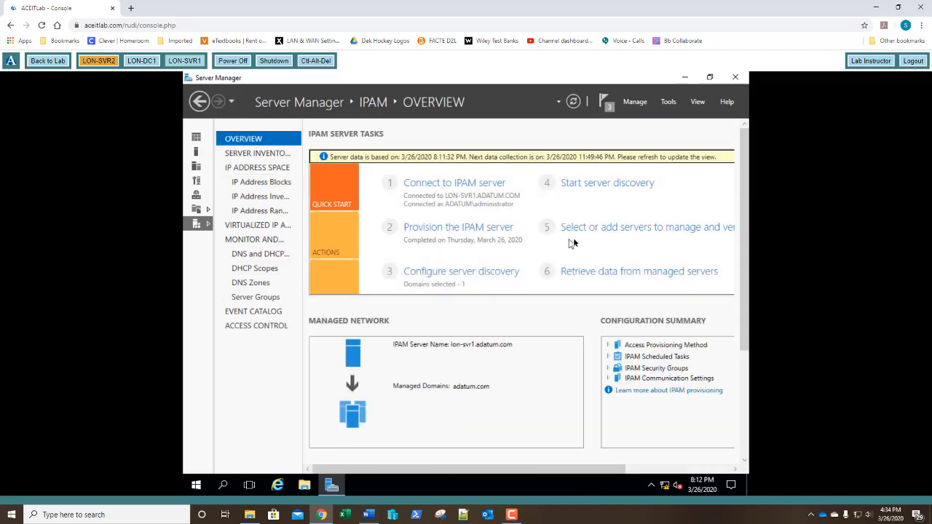
Check LON-DC1 in Server Inventory, then retrieve data from the managed servers again.
left_click(601, 231)
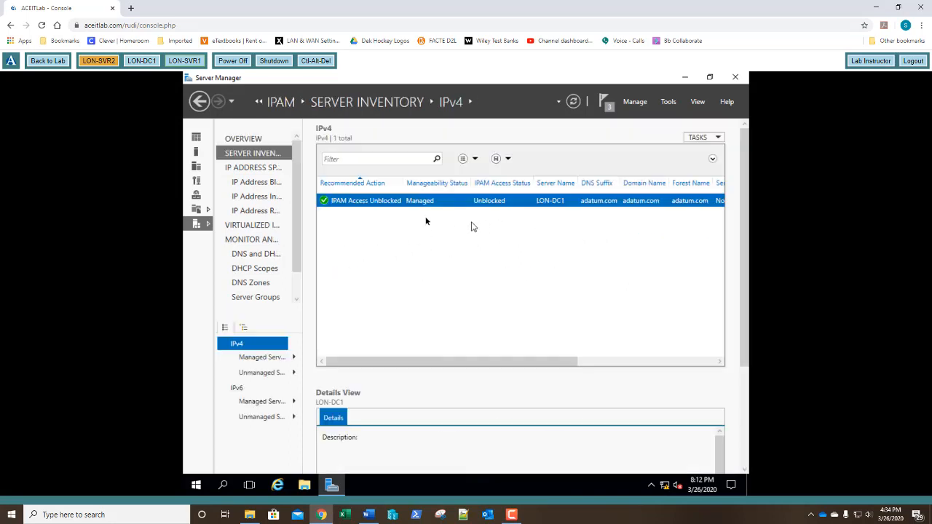
left_click(245, 141)
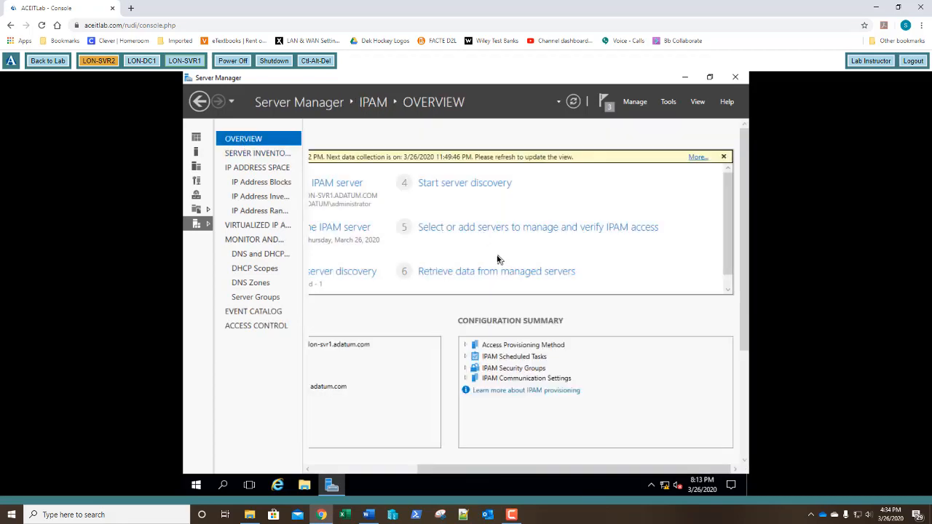
left_click(457, 272)
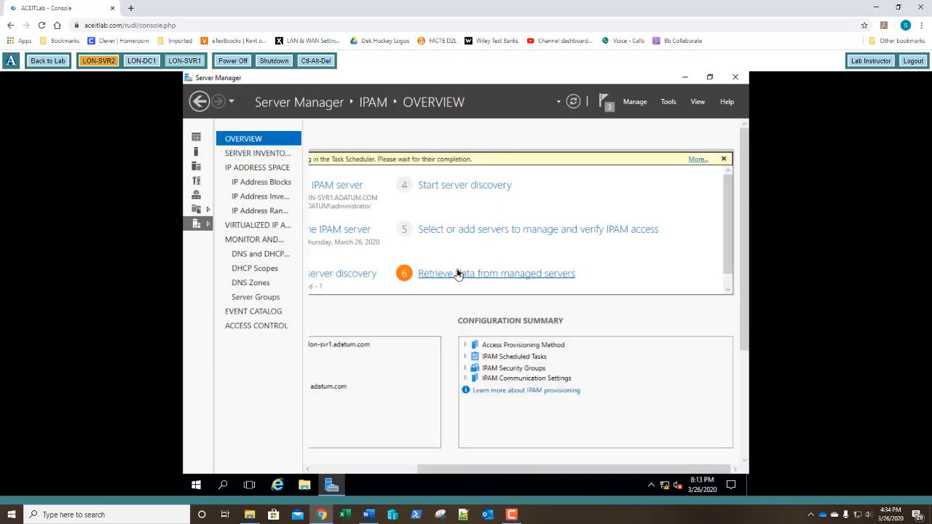